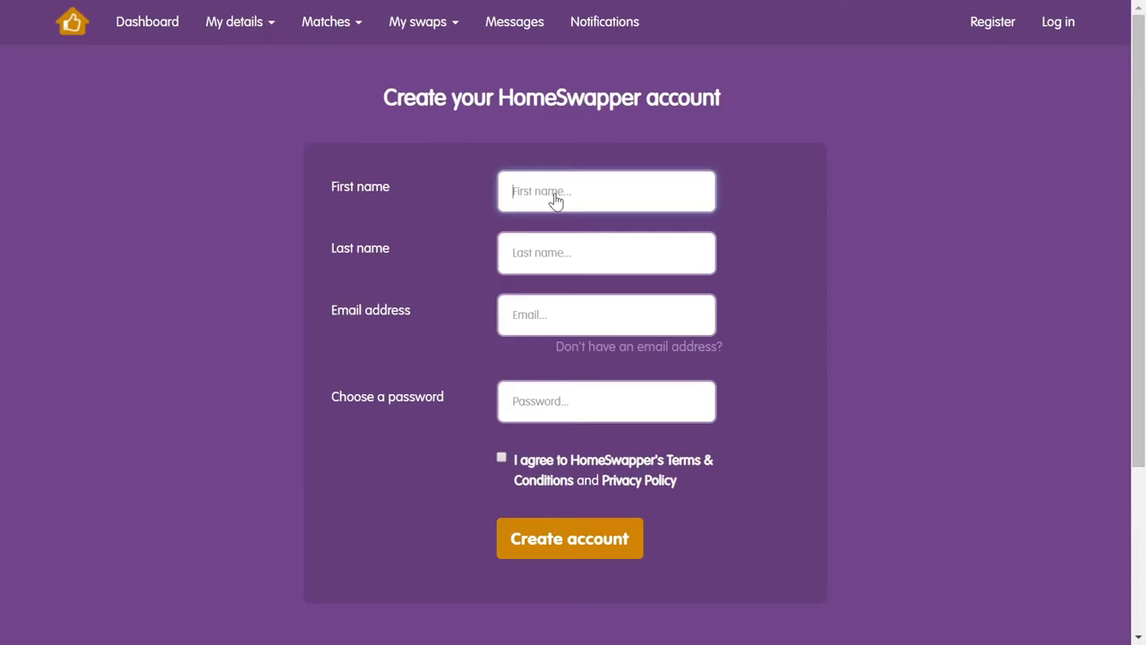
Enter the first name, last name and e-mail address in the Create account form
{"action": "type", "text": "Tenant"}
{"action": "left_click", "coordinate": [541, 256]}
{"action": "type", "text": "Three"}
{"action": "left_click", "coordinate": [532, 319]}
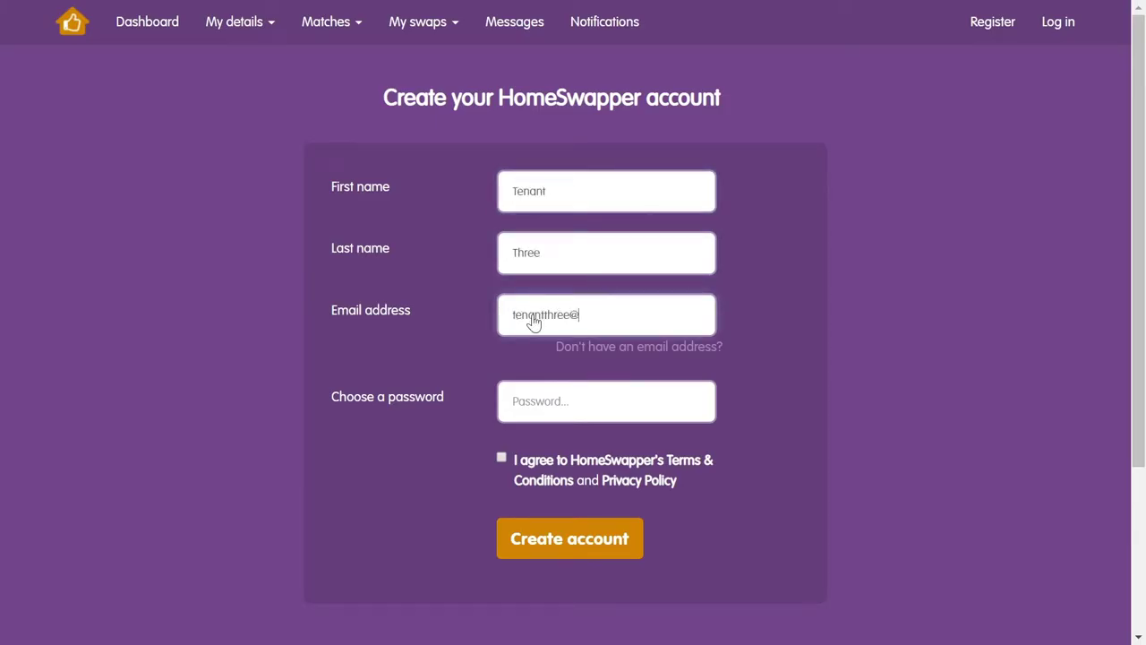
Enter the account password and its confirmation, and agree to the Terms & Conditions
{"action": "left_click", "coordinate": [530, 407]}
{"action": "type", "text": "Password1!"}
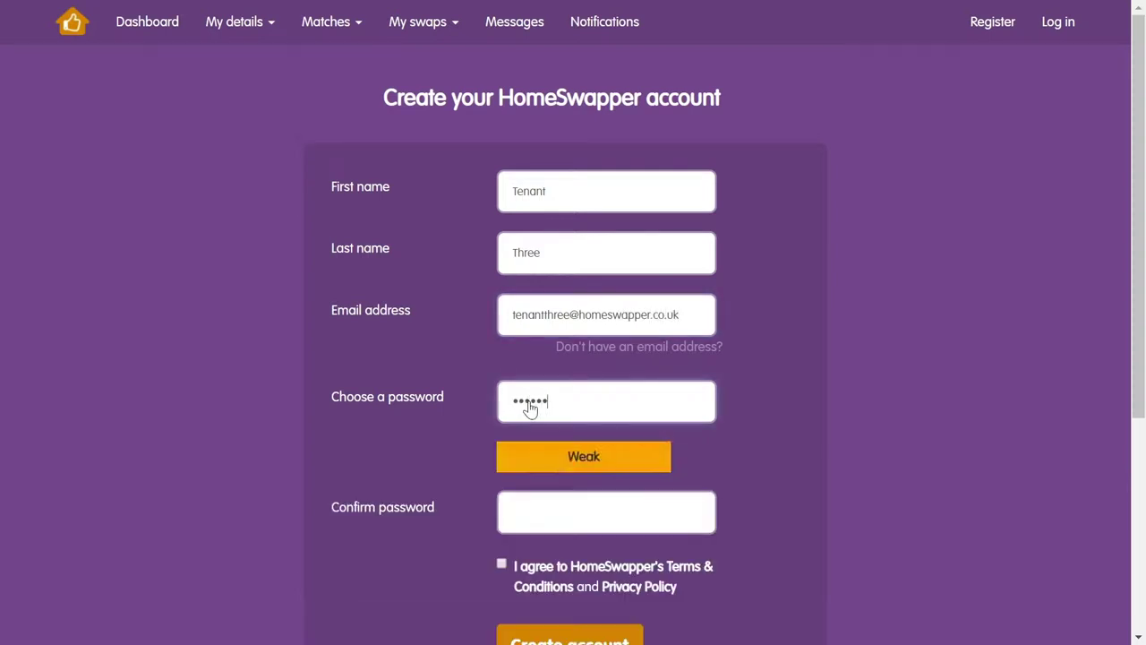
{"action": "left_click", "coordinate": [532, 529]}
{"action": "type", "text": "Password1!!"}
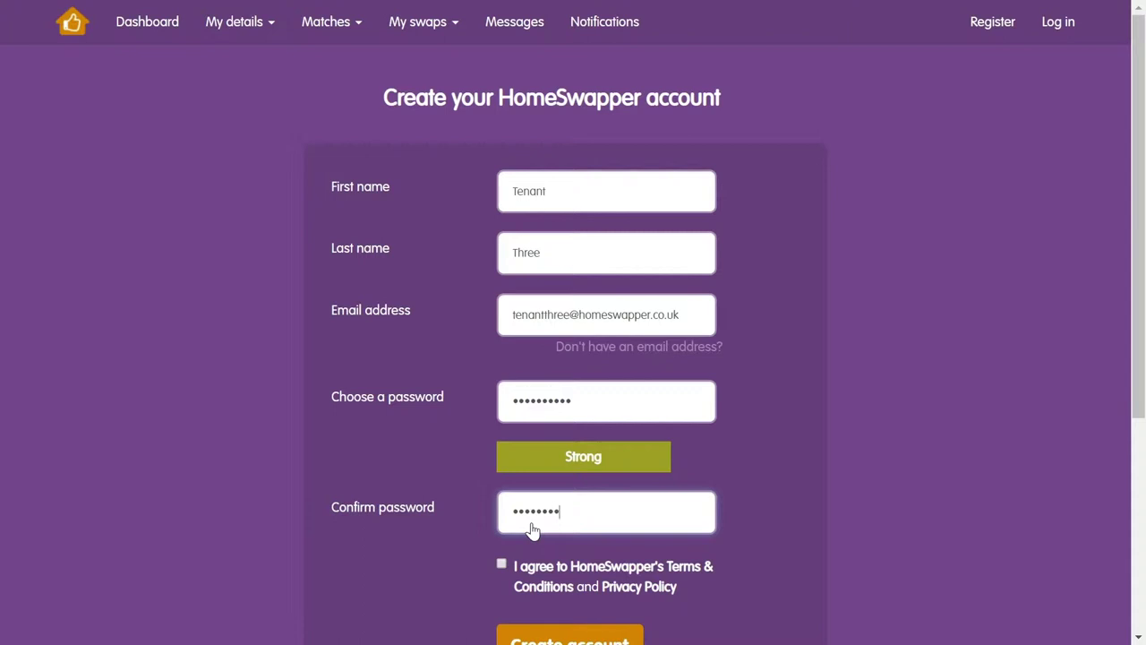
{"action": "left_click", "coordinate": [501, 565]}
{"action": "scroll", "coordinate": [503, 555], "scroll_direction": "down", "scroll_amount": 3}
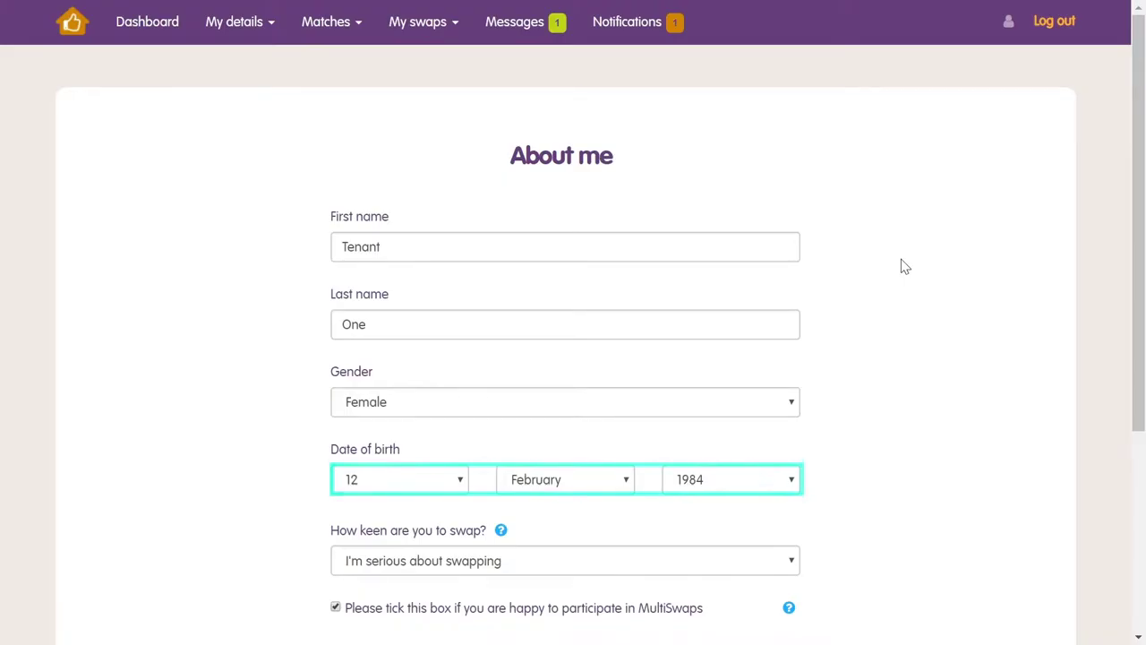
Leave swap keenness at 'I'm serious about swapping' and submit the About me details
{"action": "scroll", "coordinate": [902, 266], "scroll_direction": "down", "scroll_amount": 3}
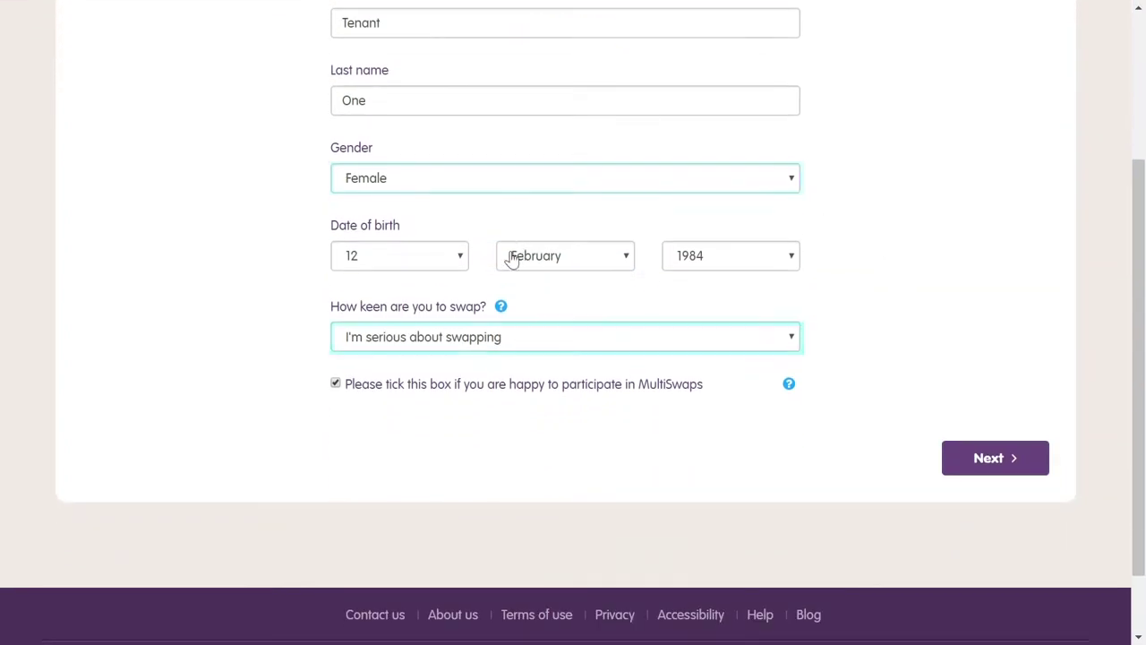
{"action": "left_click", "coordinate": [636, 336]}
{"action": "left_click", "coordinate": [588, 362]}
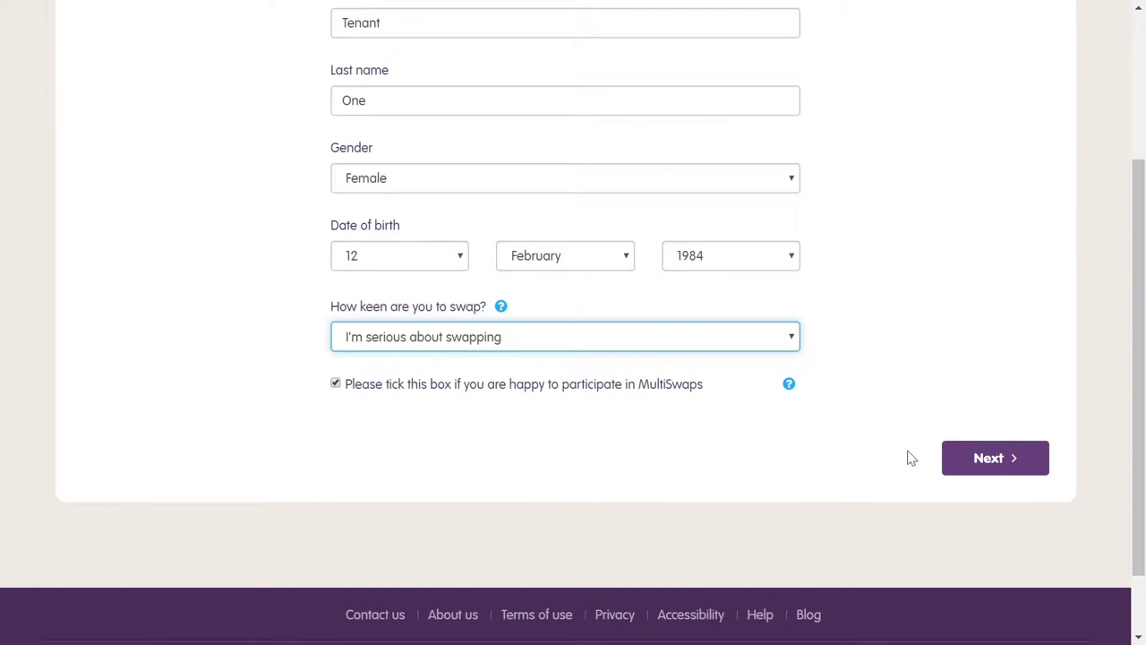
{"action": "left_click", "coordinate": [988, 458]}
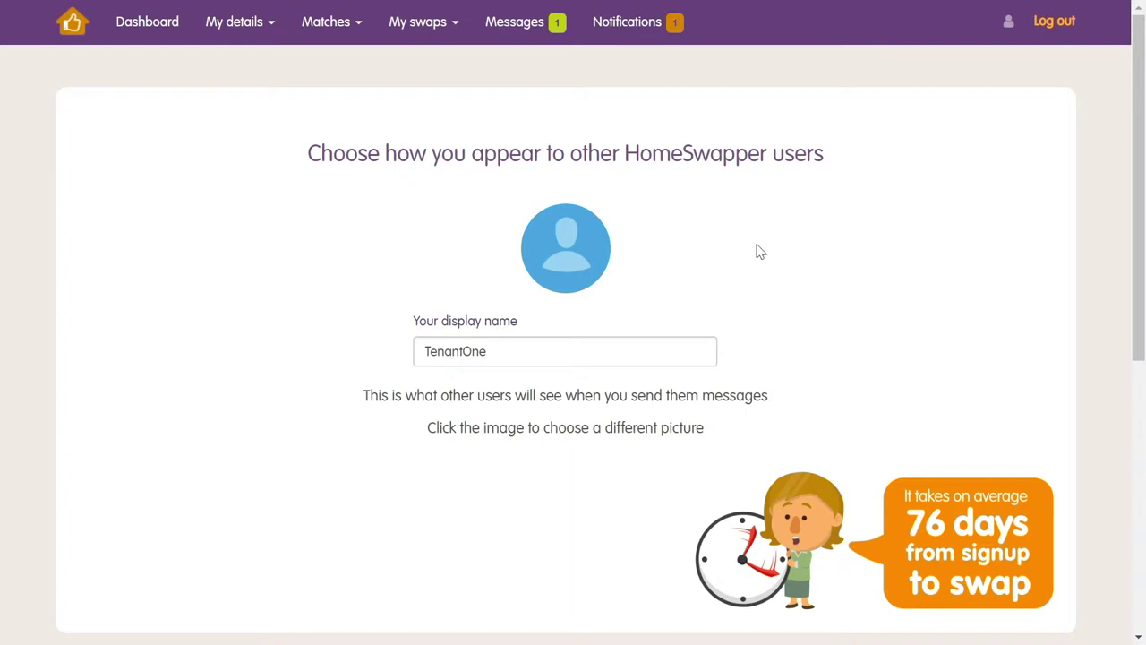
Upload, crop and save the average-days-to-swap image as the profile photo
{"action": "left_click", "coordinate": [568, 251]}
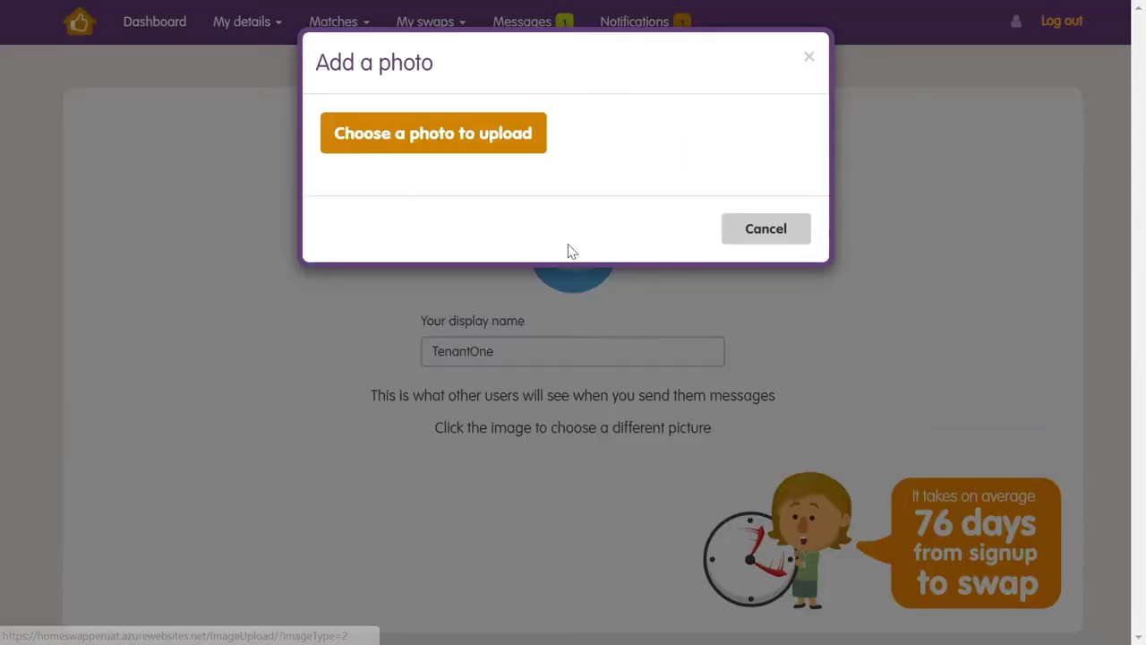
{"action": "left_click", "coordinate": [456, 131]}
{"action": "left_click", "coordinate": [209, 116]}
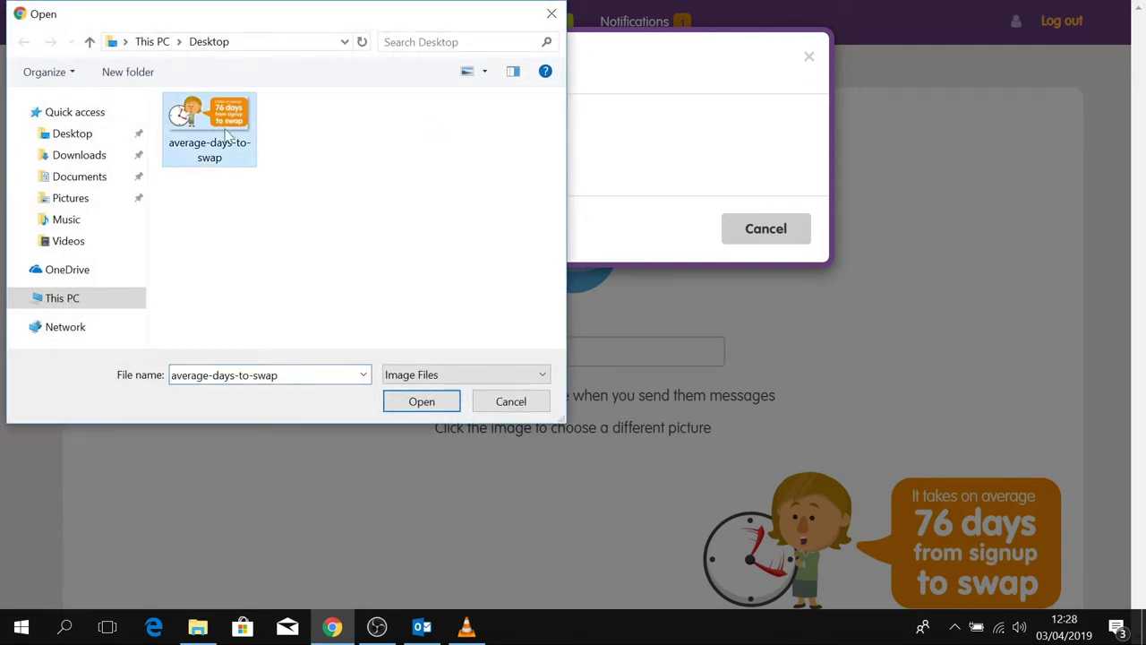
{"action": "left_click", "coordinate": [422, 401]}
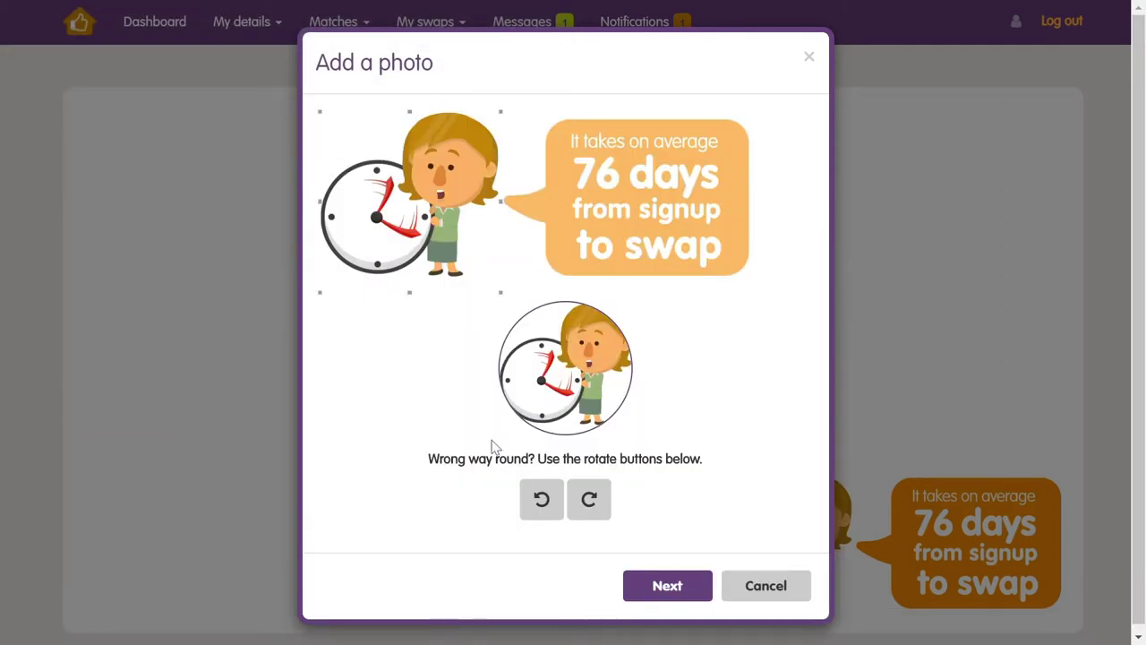
{"action": "left_click", "coordinate": [686, 591]}
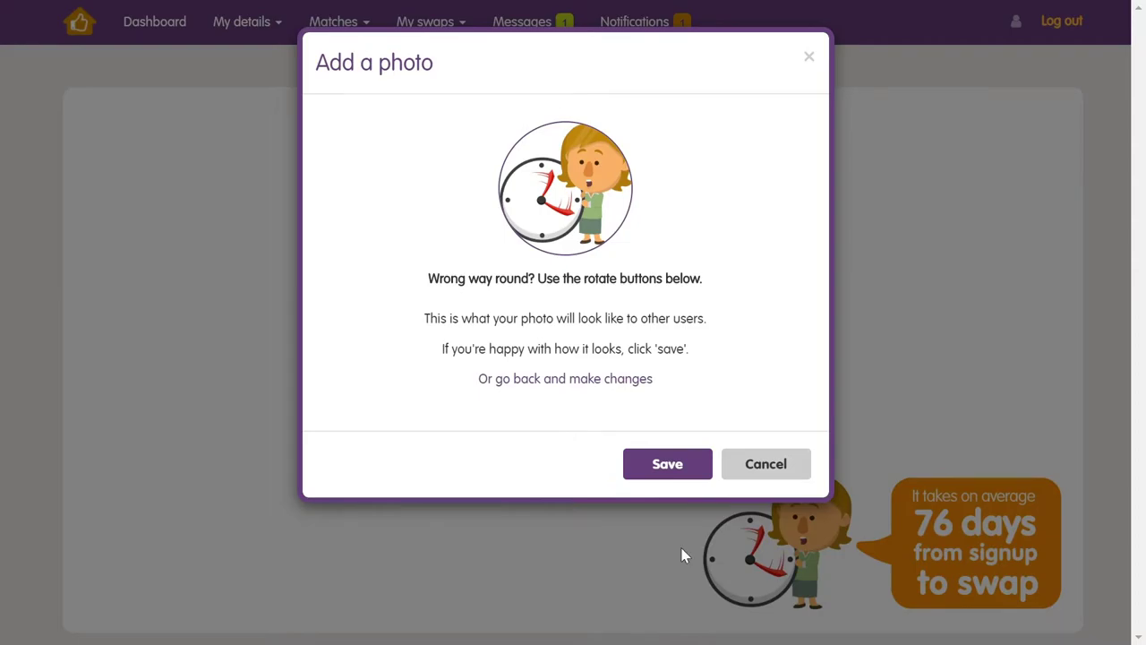
{"action": "left_click", "coordinate": [678, 467]}
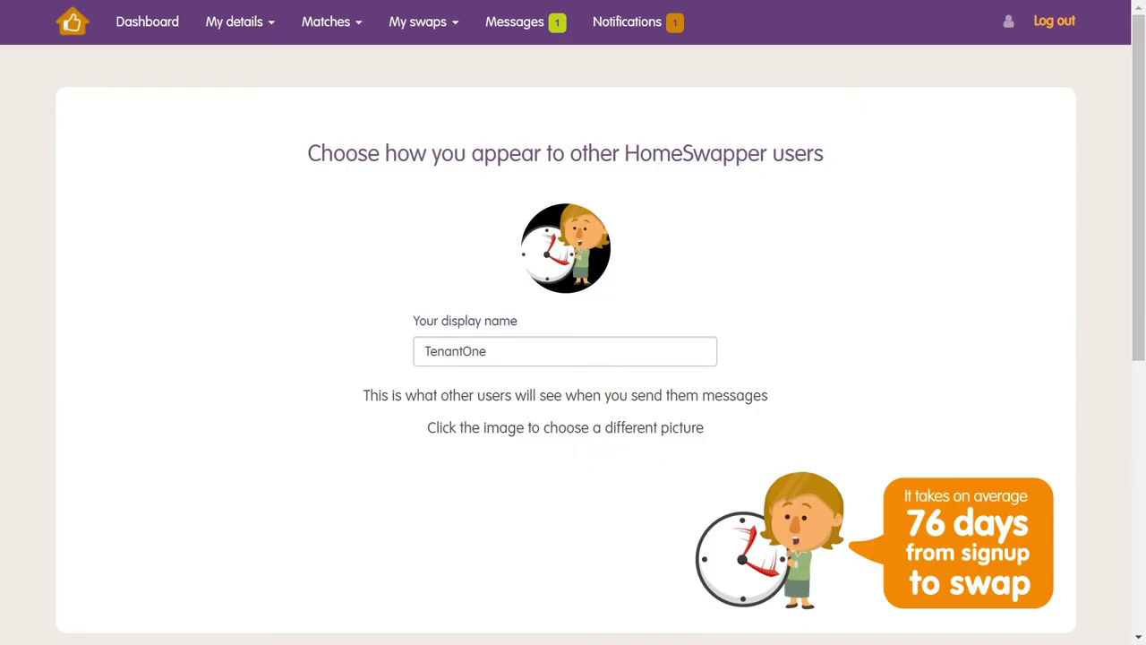
Consent to receiving marketing information and continue to the household step
{"action": "scroll", "coordinate": [649, 413], "scroll_direction": "down", "scroll_amount": 5}
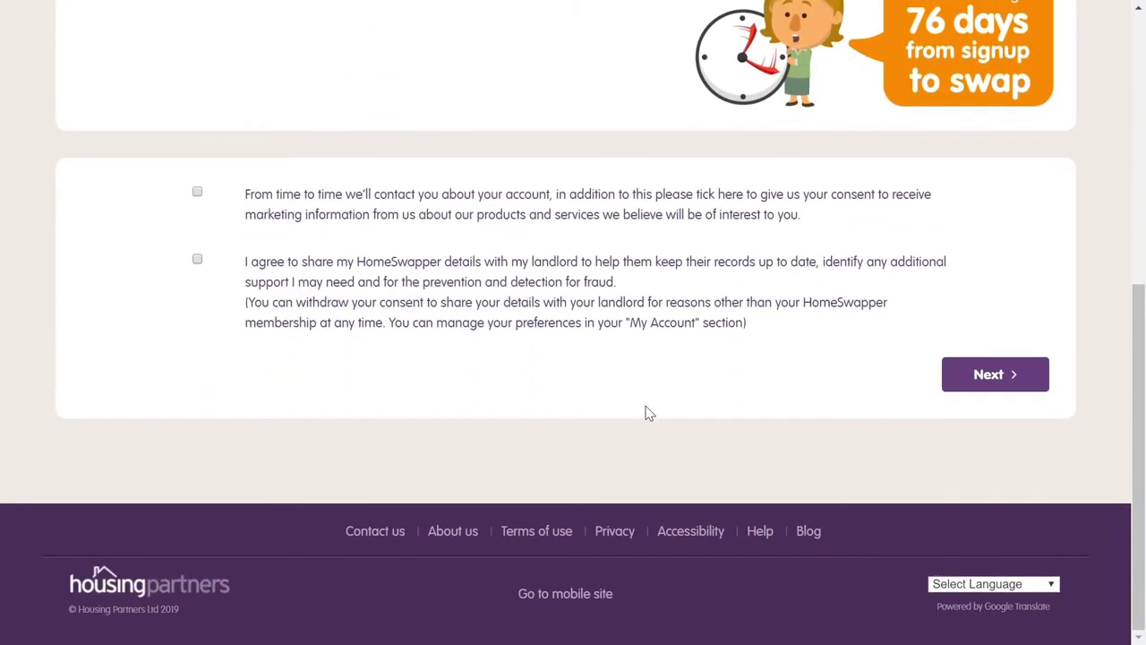
{"action": "left_click", "coordinate": [197, 192]}
{"action": "left_click", "coordinate": [991, 379]}
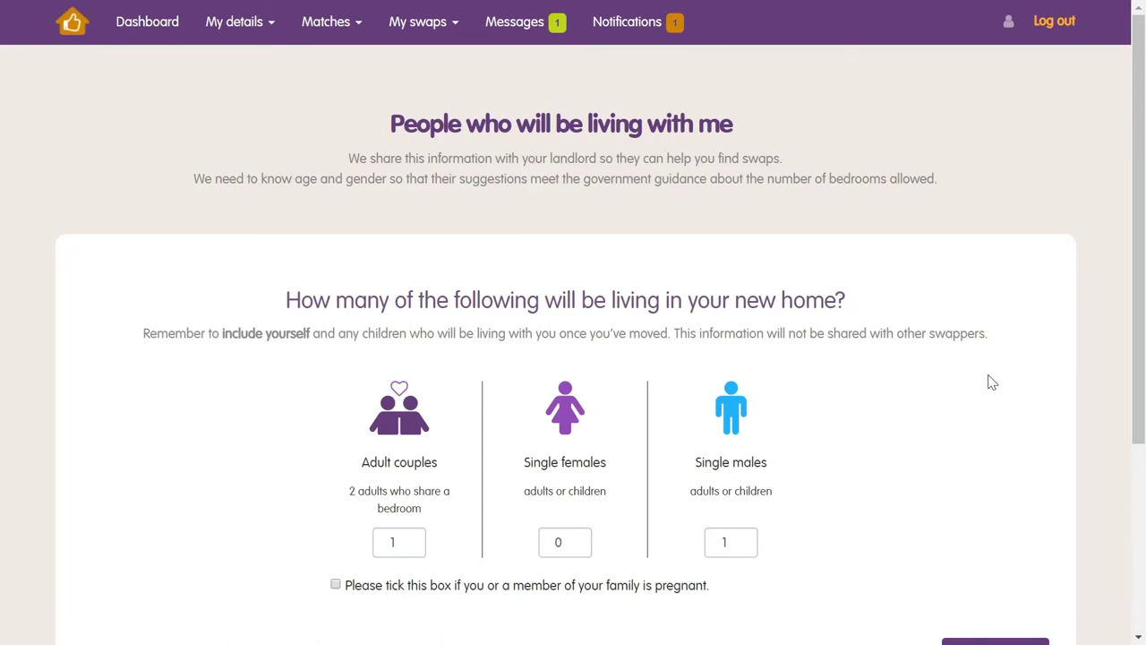
Enter household counts of 2 adult couples, 1 single female and 1 single male
{"action": "double_click", "coordinate": [390, 545]}
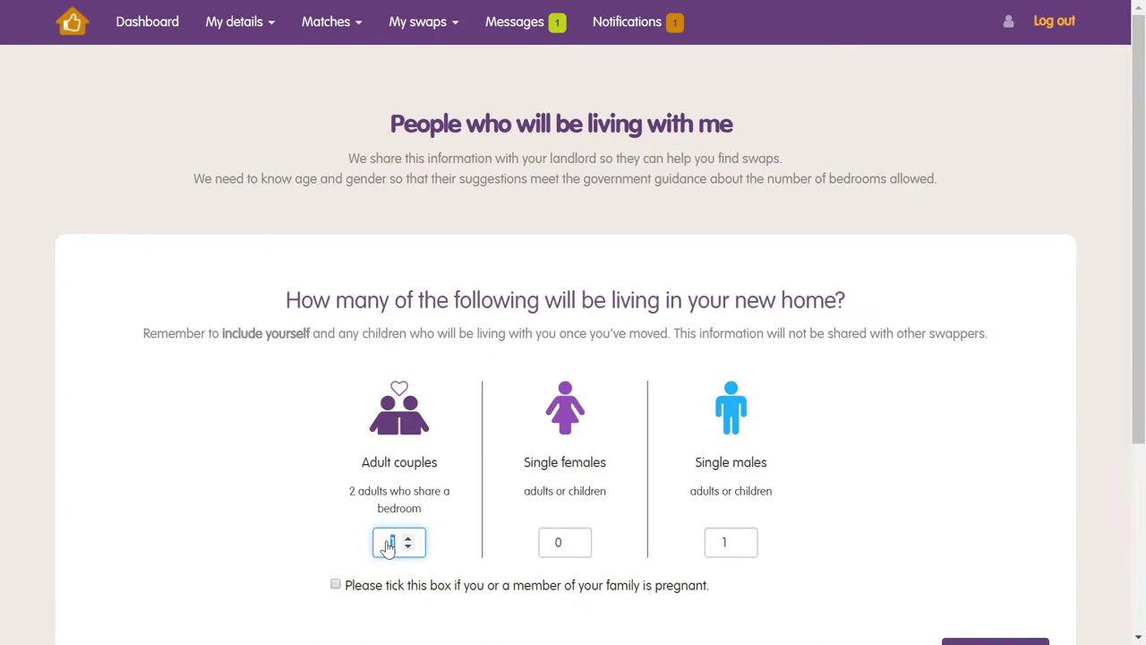
{"action": "type", "text": "2"}
{"action": "double_click", "coordinate": [555, 546]}
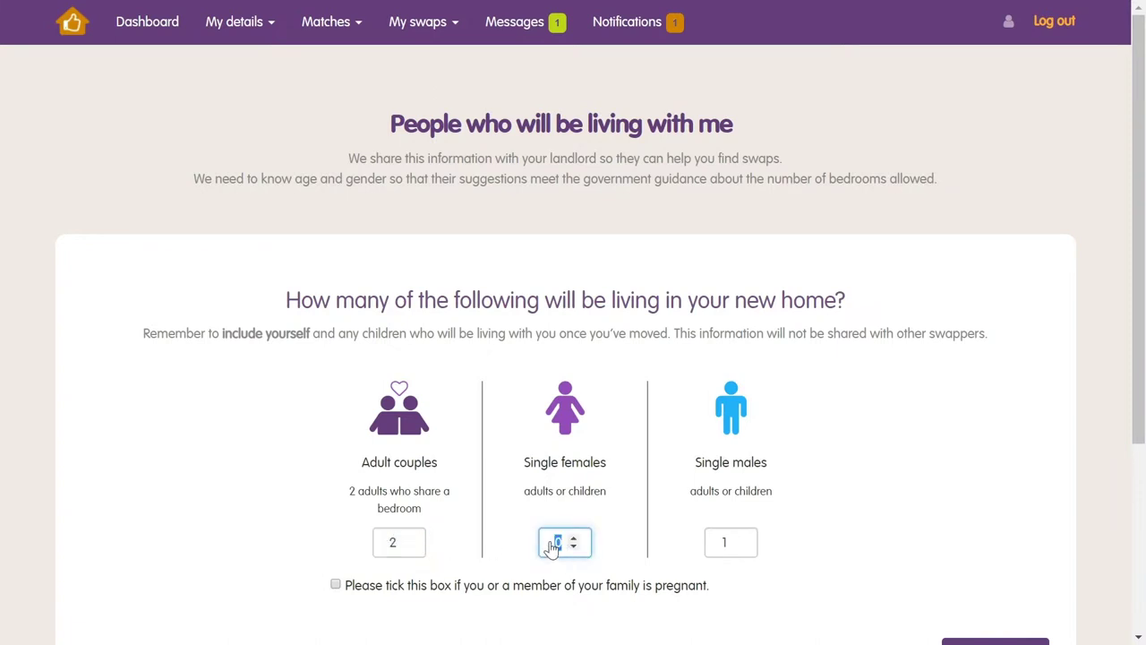
{"action": "type", "text": "1"}
{"action": "double_click", "coordinate": [722, 546]}
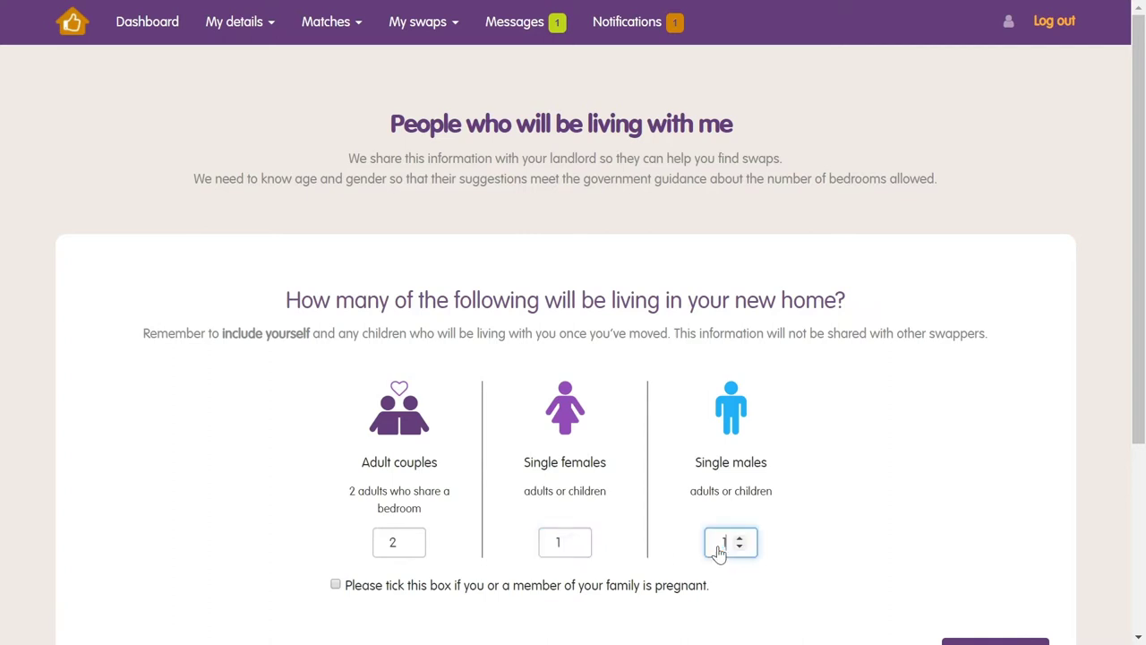
{"action": "type", "text": "1"}
{"action": "scroll", "coordinate": [460, 567], "scroll_direction": "down", "scroll_amount": 3}
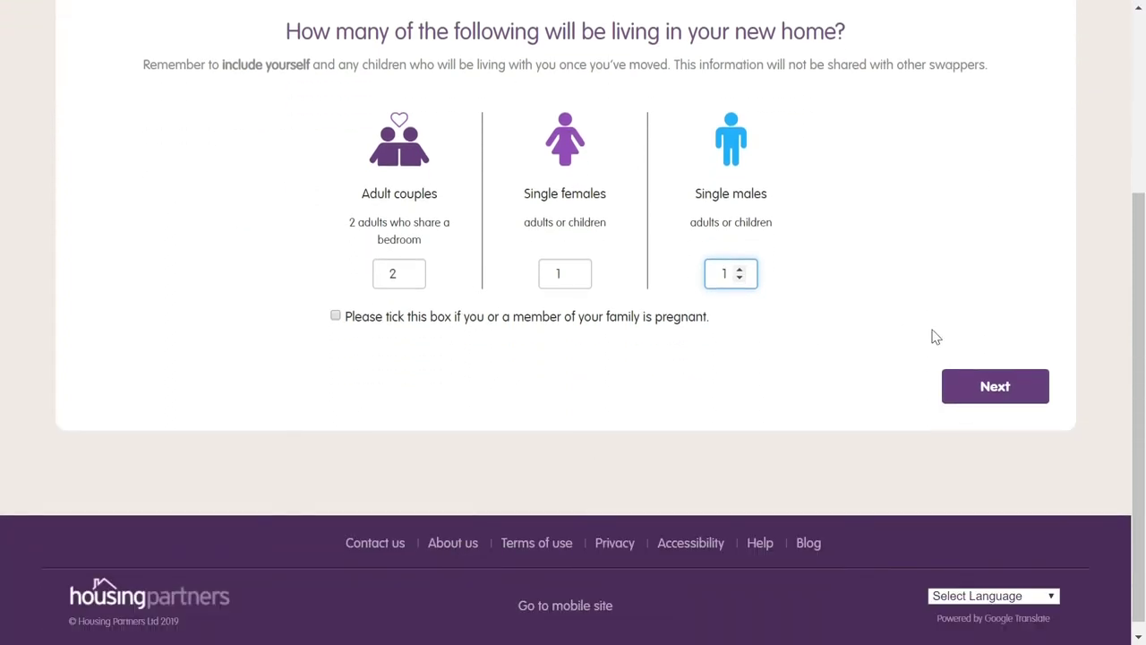
{"action": "left_click", "coordinate": [966, 383]}
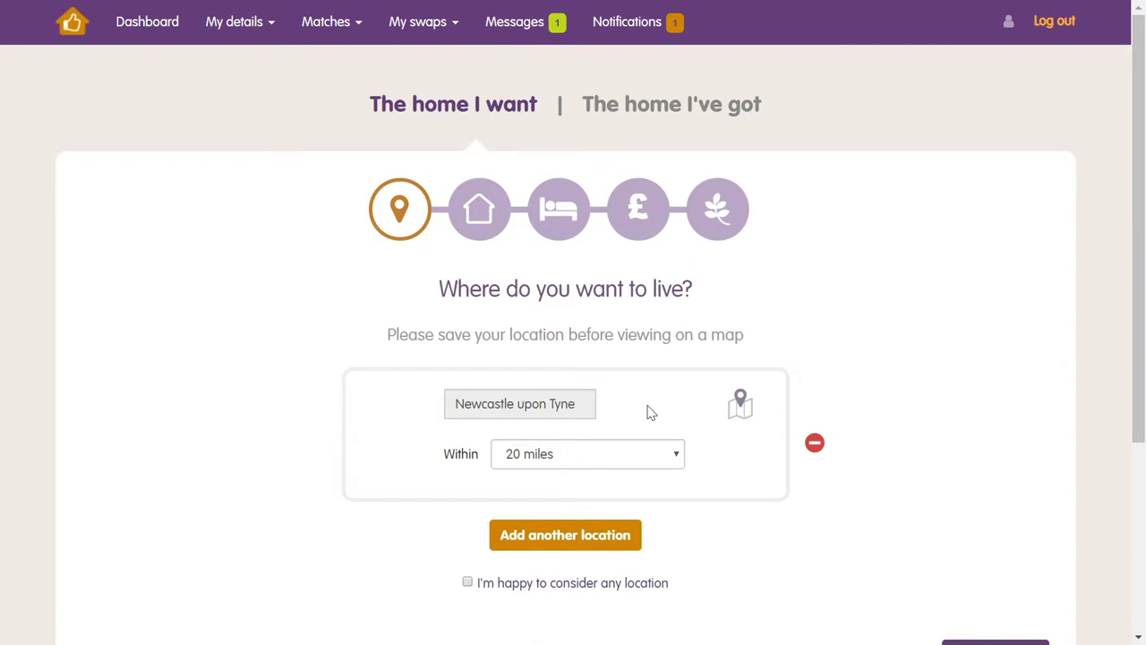
Set the search radius around Newcastle upon Tyne to 15 miles and continue
{"action": "left_click", "coordinate": [554, 407]}
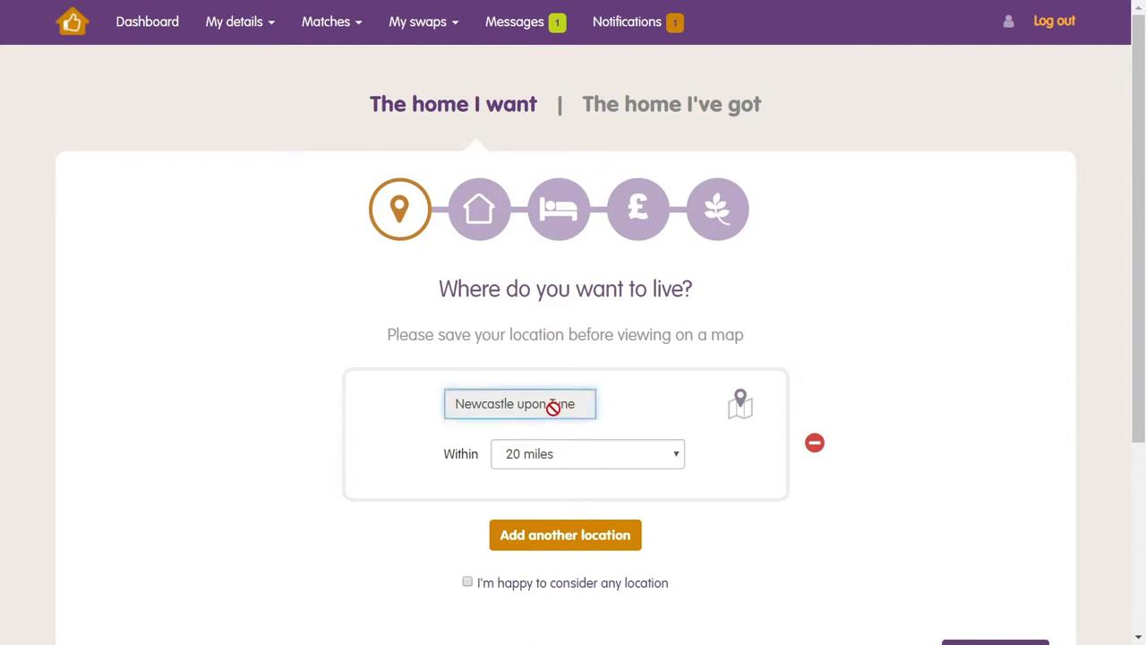
{"action": "left_click", "coordinate": [608, 464]}
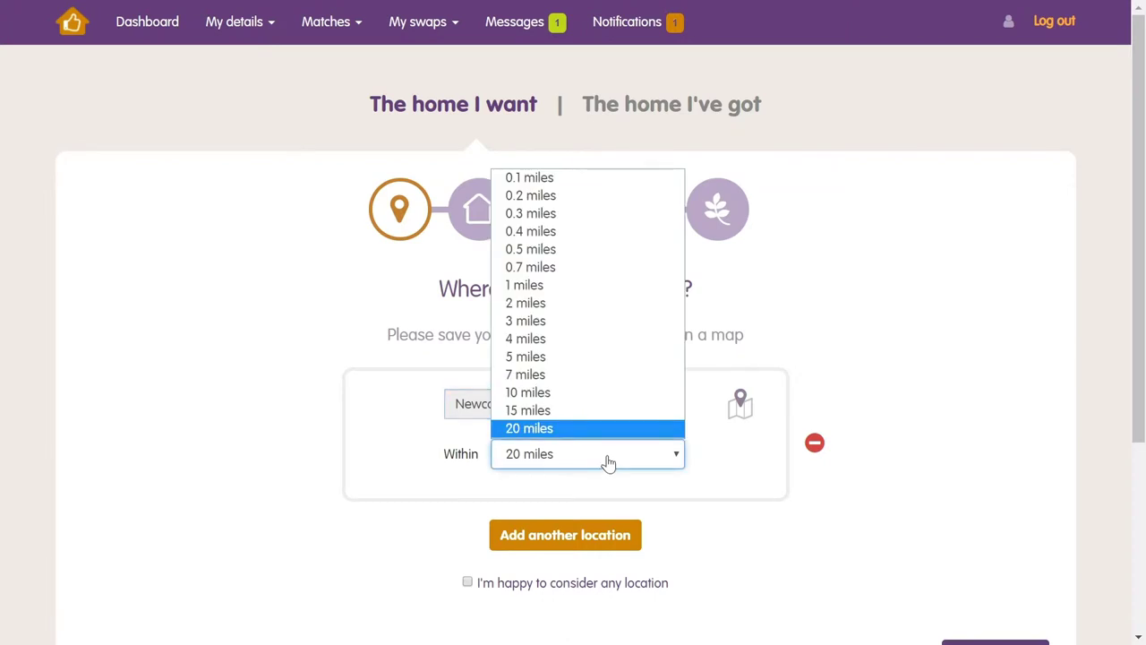
{"action": "left_click", "coordinate": [548, 410]}
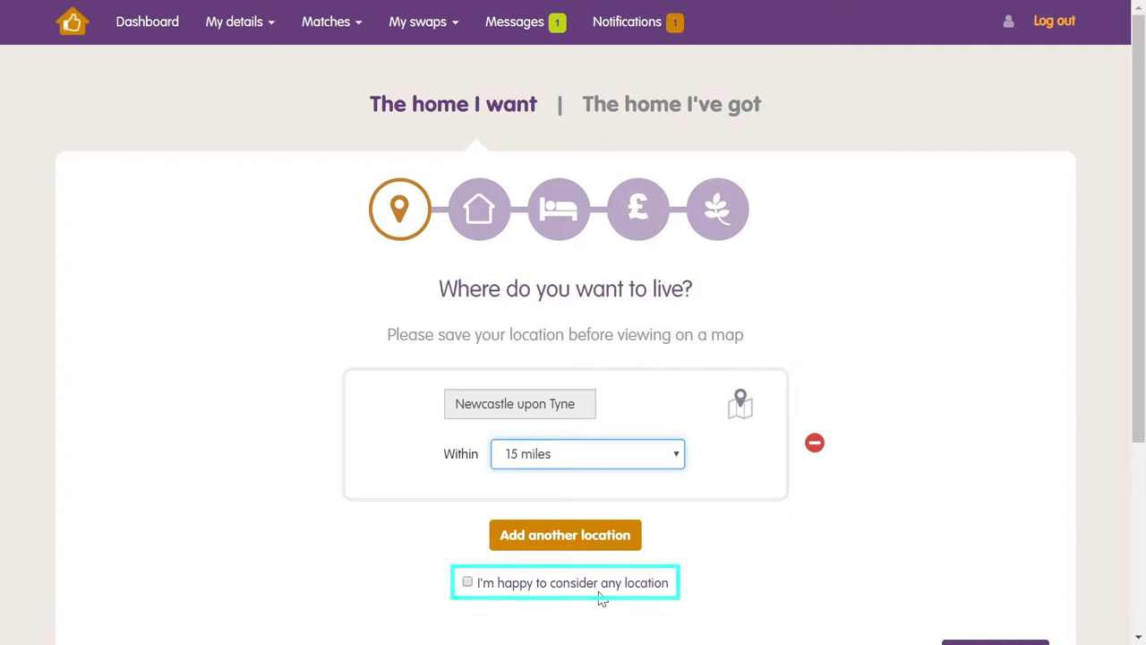
{"action": "scroll", "coordinate": [601, 598], "scroll_direction": "down", "scroll_amount": 2}
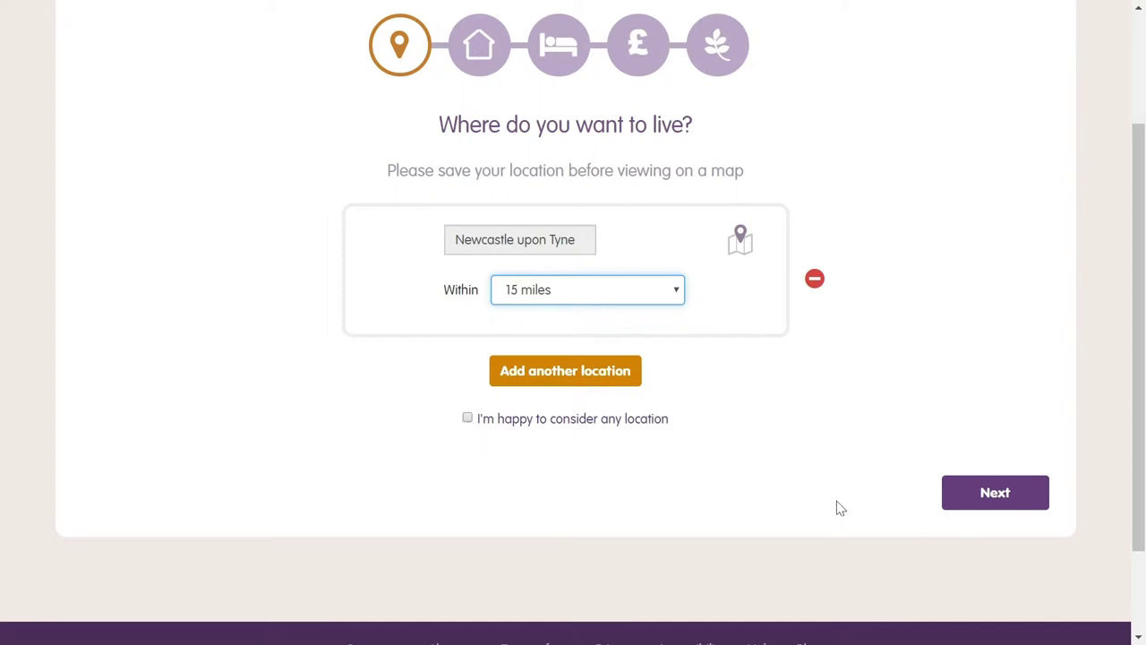
{"action": "left_click", "coordinate": [988, 497]}
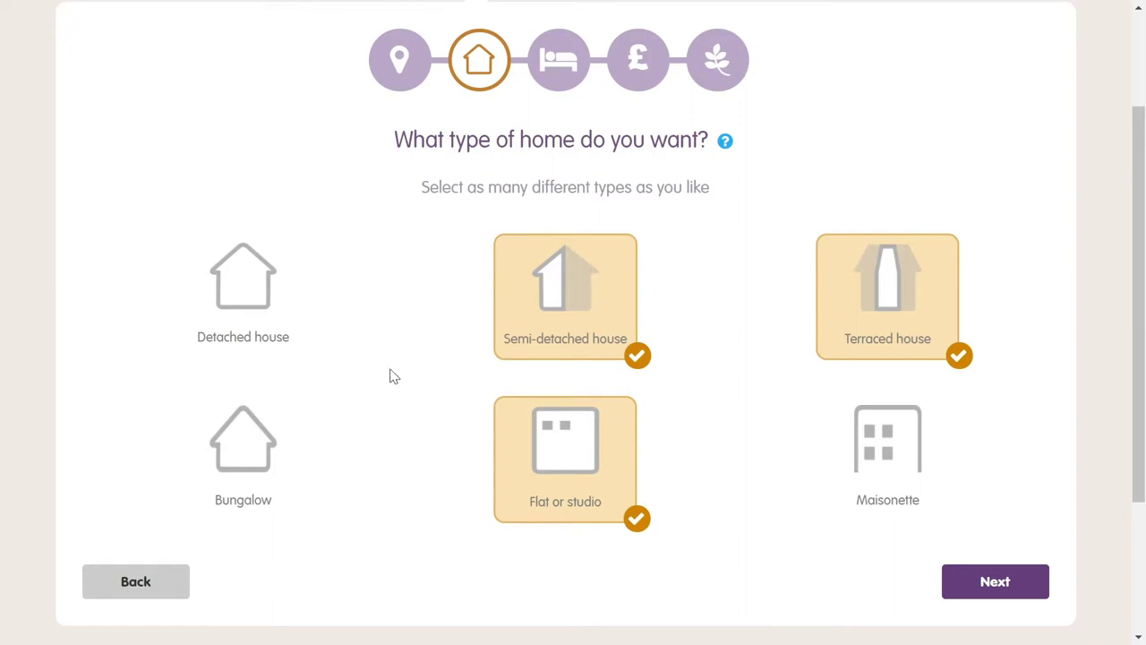
Add Detached house to wanted home types and set bedrooms to 2 minimum, 3 maximum
{"action": "left_click", "coordinate": [258, 292]}
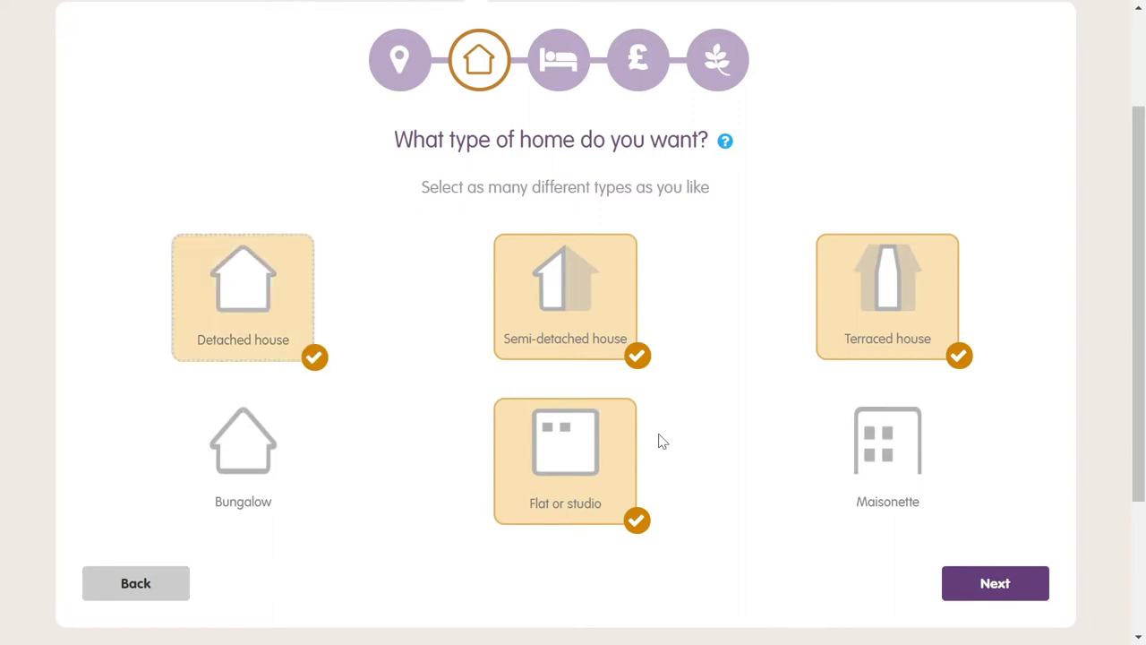
{"action": "left_click", "coordinate": [1014, 584]}
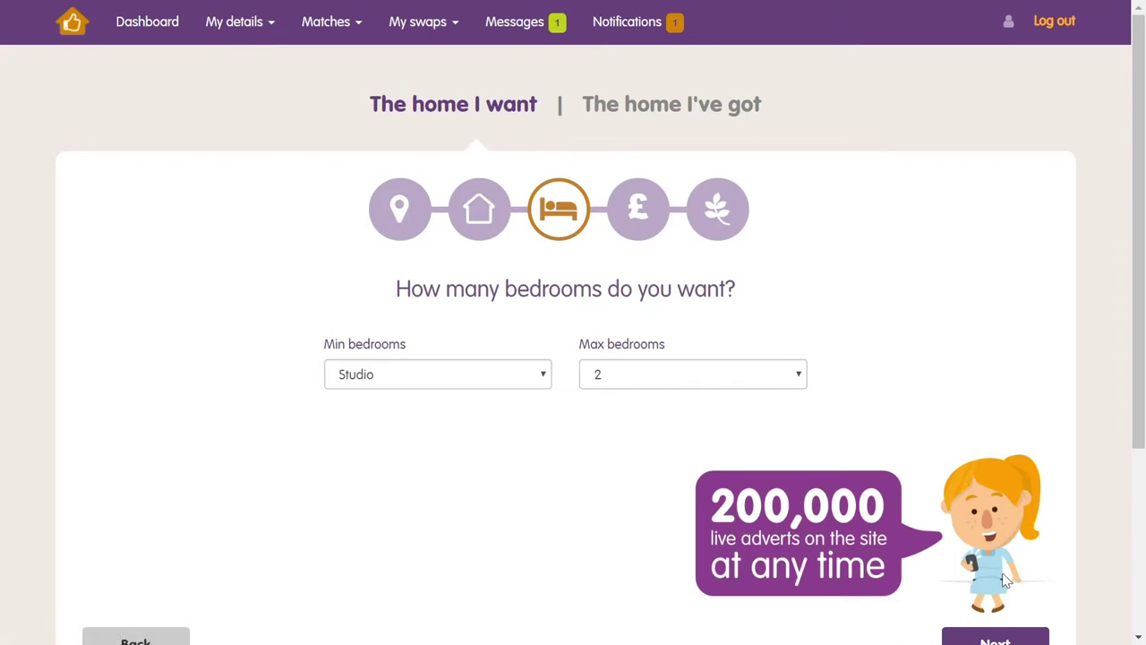
{"action": "left_click", "coordinate": [542, 377]}
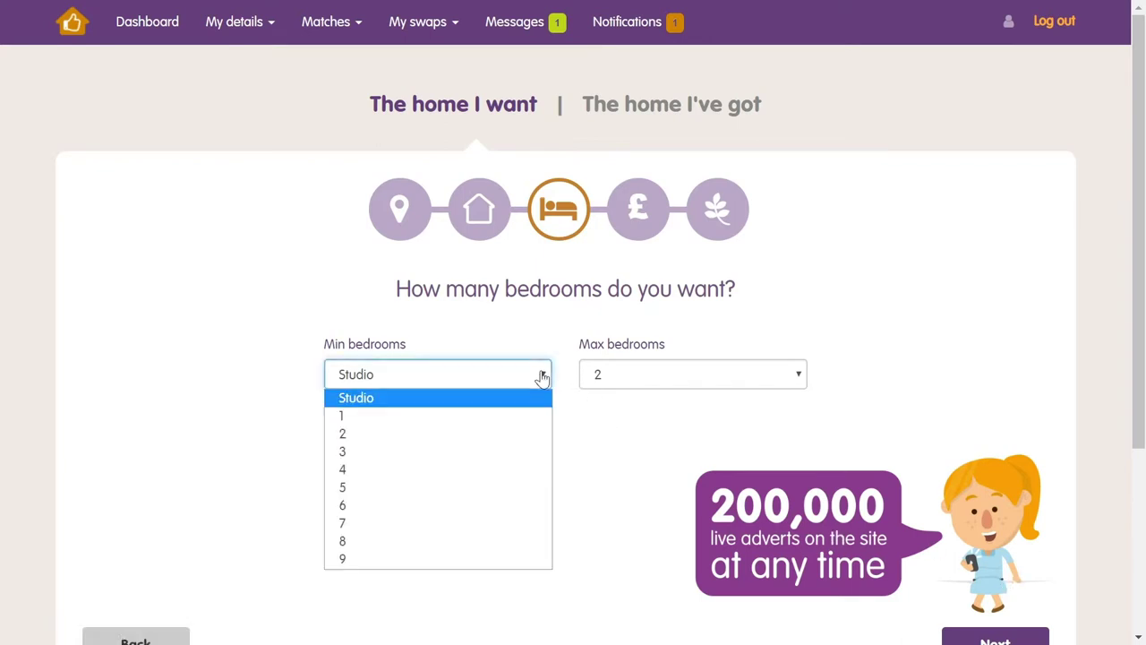
{"action": "left_click", "coordinate": [494, 434]}
{"action": "left_click", "coordinate": [755, 382]}
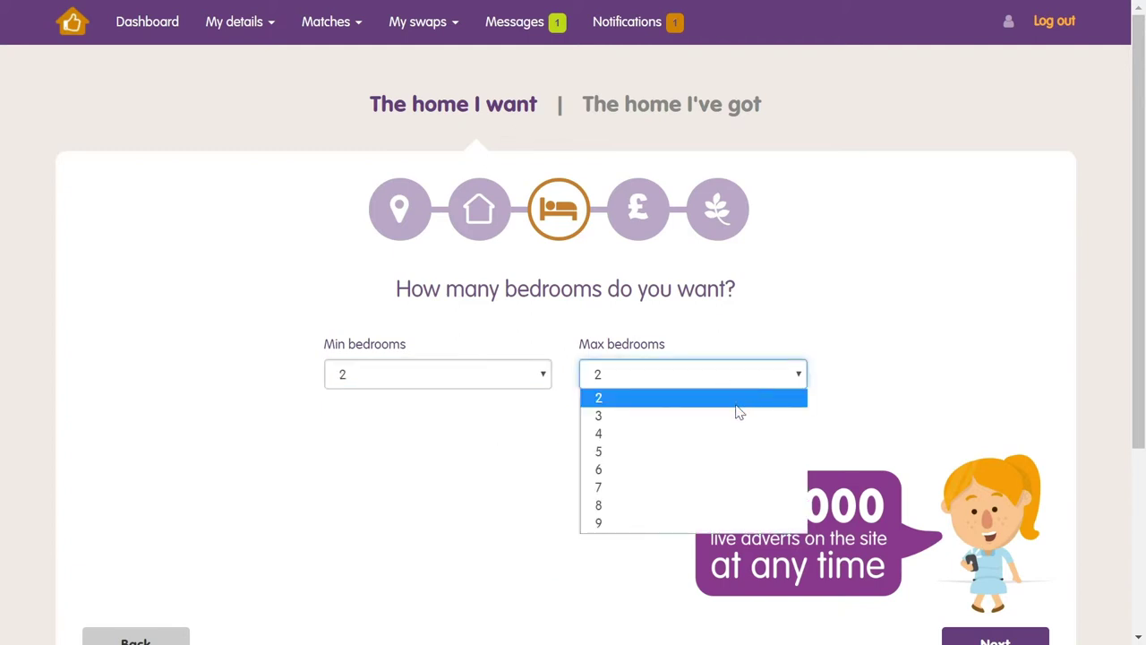
{"action": "left_click", "coordinate": [727, 417]}
{"action": "scroll", "coordinate": [724, 422], "scroll_direction": "down", "scroll_amount": 3}
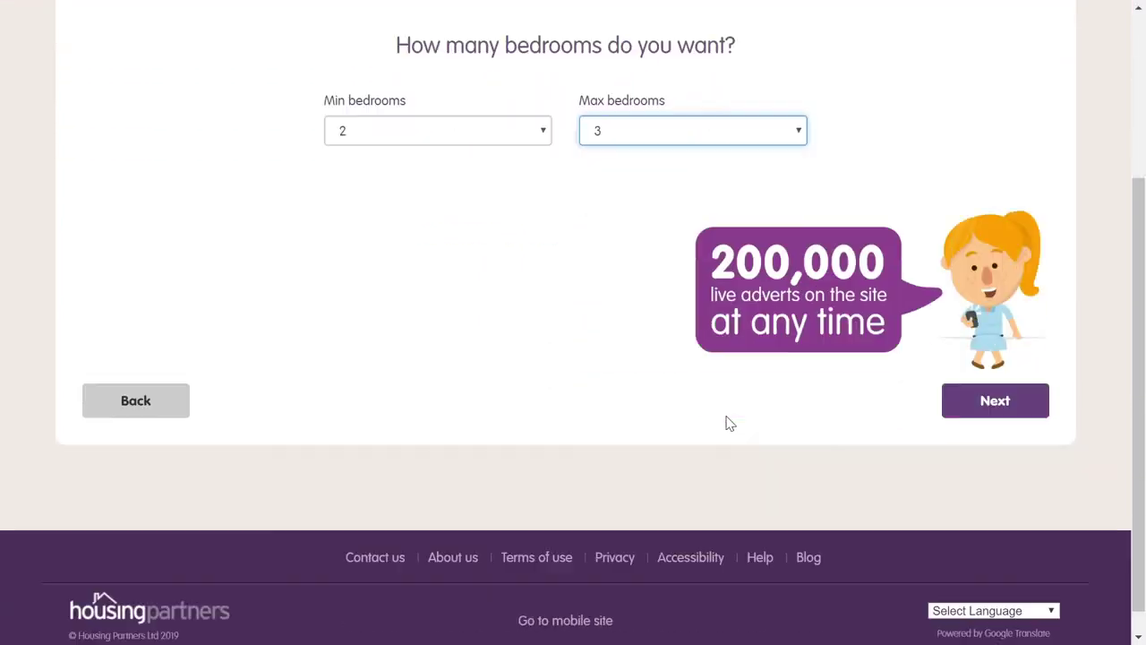
{"action": "left_click", "coordinate": [987, 376]}
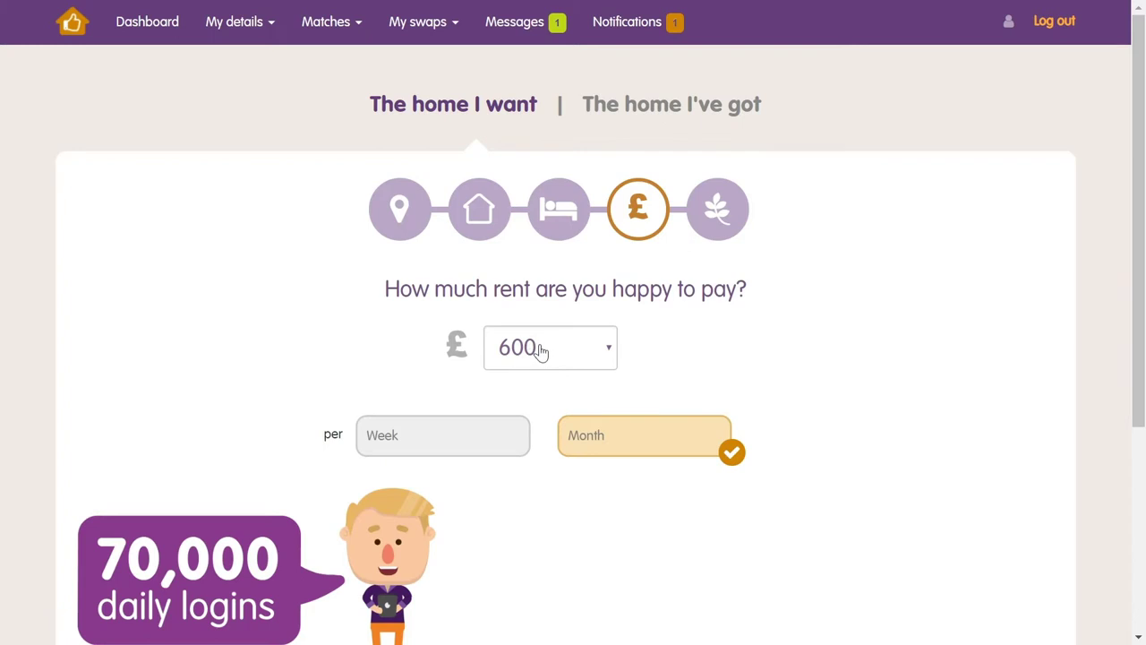
Set the wanted rent to 700 per month and continue
{"action": "left_click", "coordinate": [540, 351]}
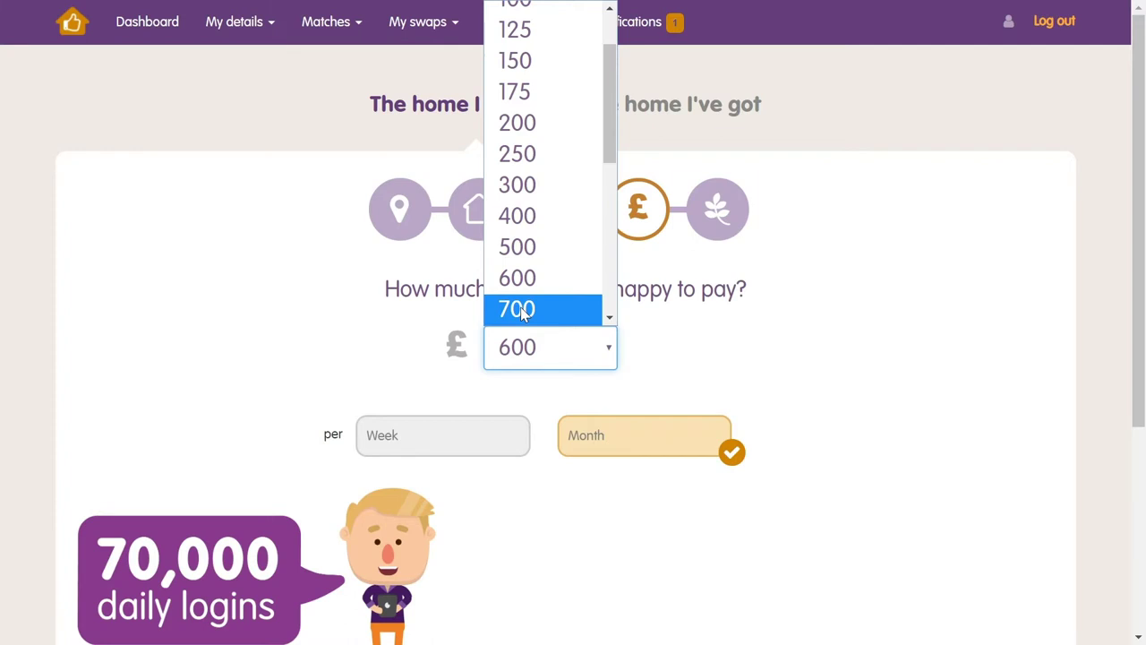
{"action": "left_click", "coordinate": [523, 310]}
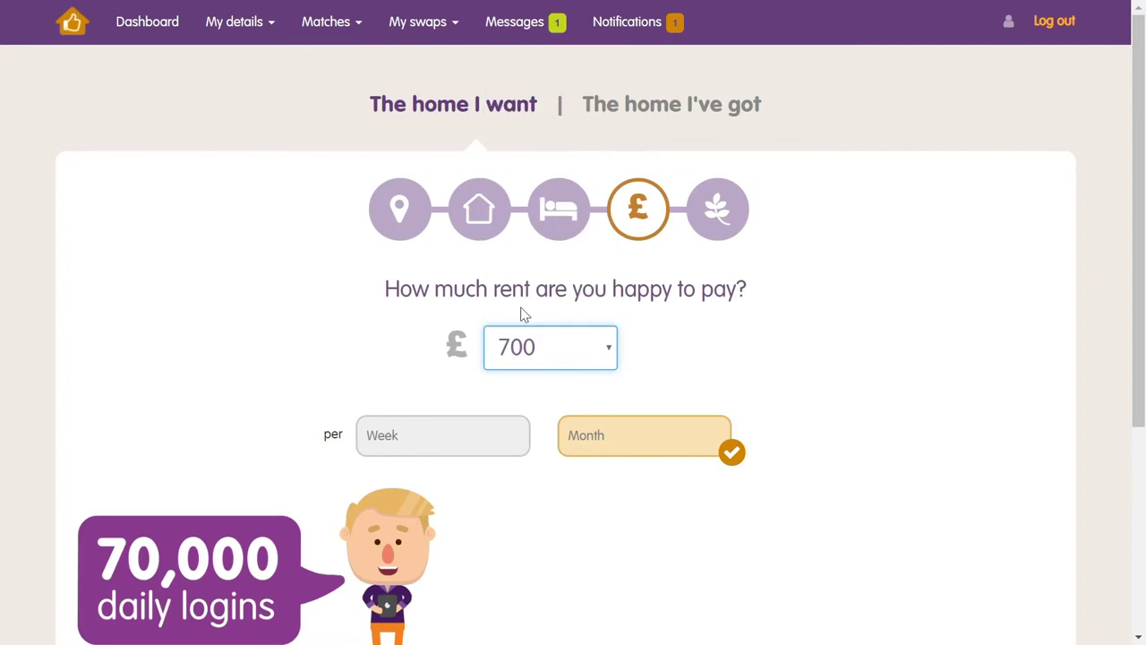
{"action": "left_click", "coordinate": [600, 438]}
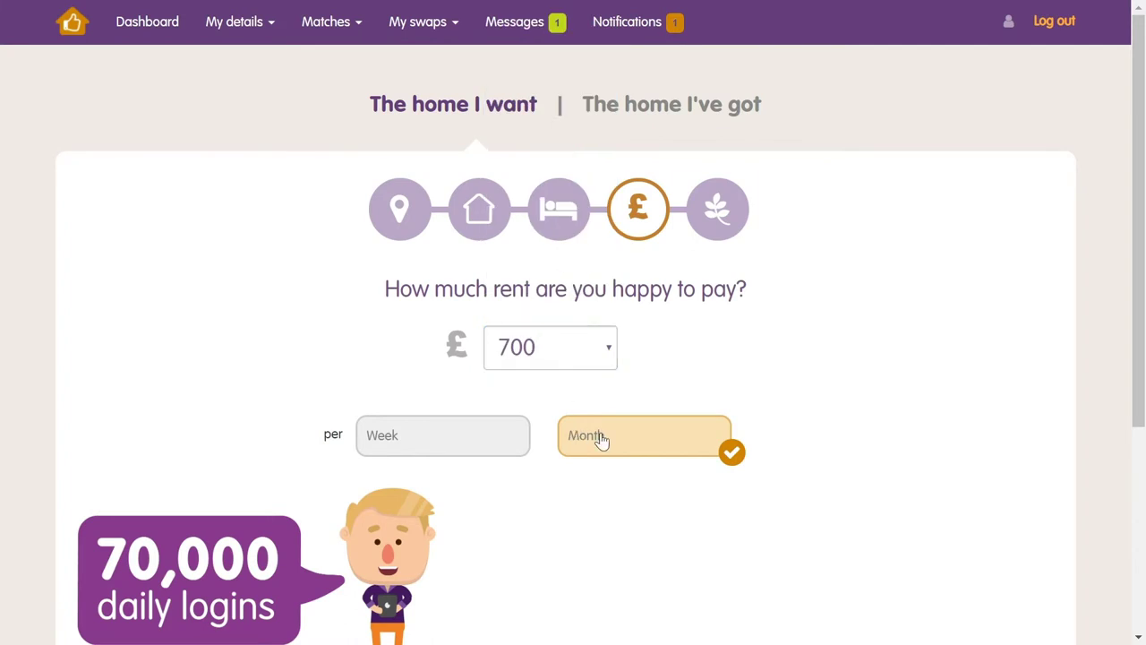
{"action": "scroll", "coordinate": [602, 439], "scroll_direction": "down", "scroll_amount": 3}
{"action": "left_click", "coordinate": [987, 381]}
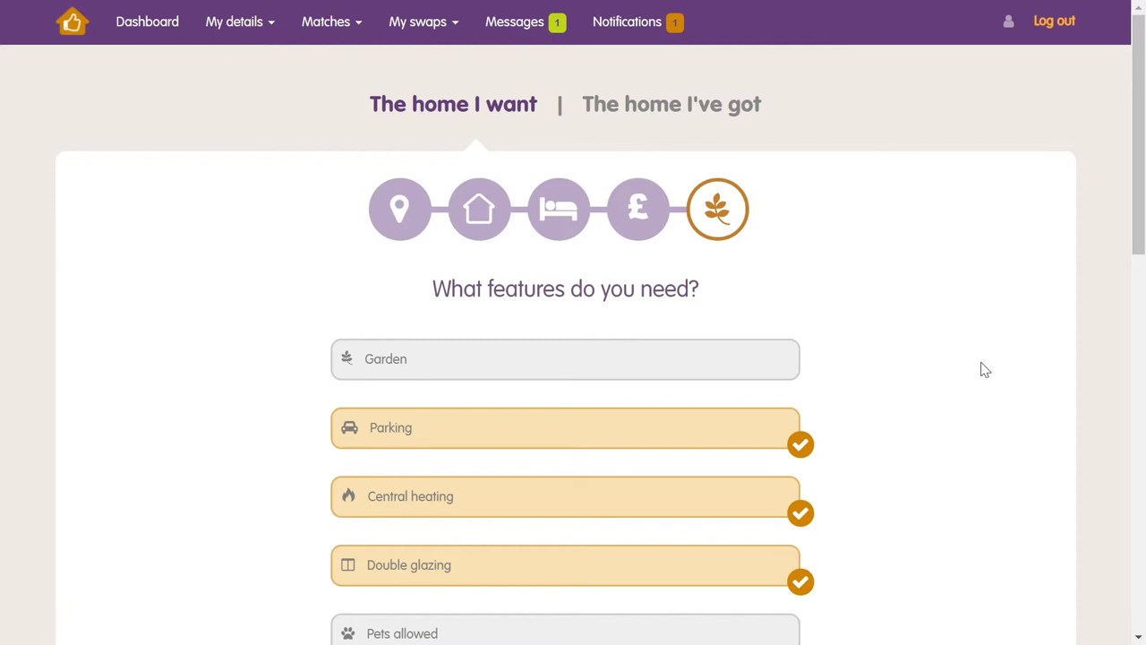
Tick the Pets allowed tile and untick Double glazing in the features list
{"action": "scroll", "coordinate": [984, 370], "scroll_direction": "down", "scroll_amount": 3}
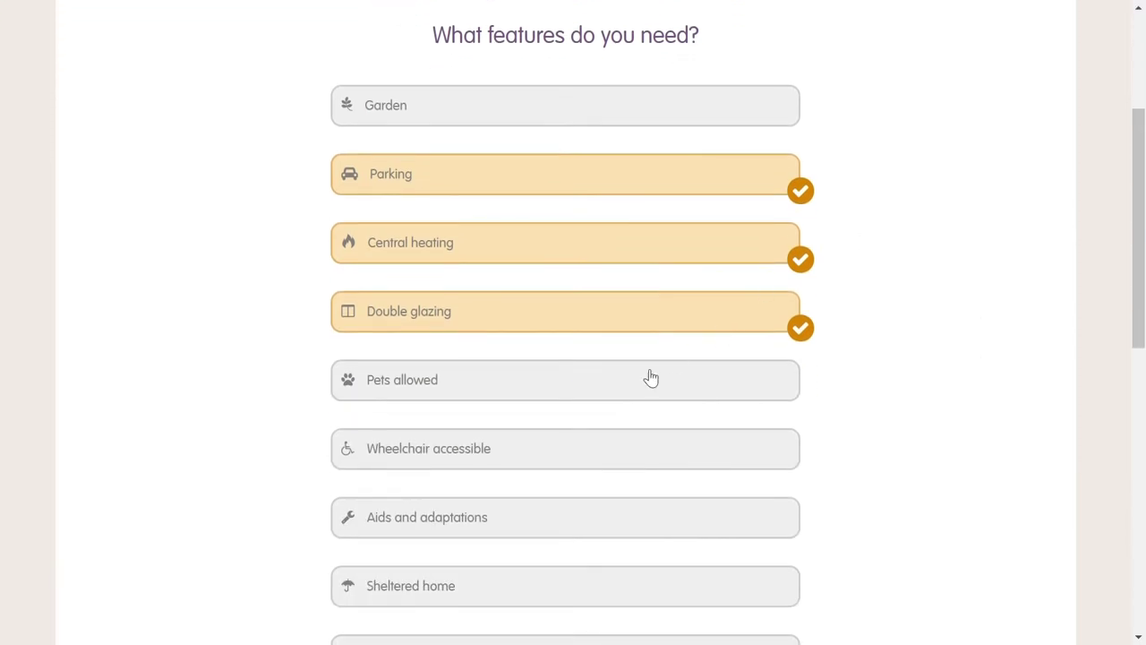
{"action": "left_click", "coordinate": [608, 388]}
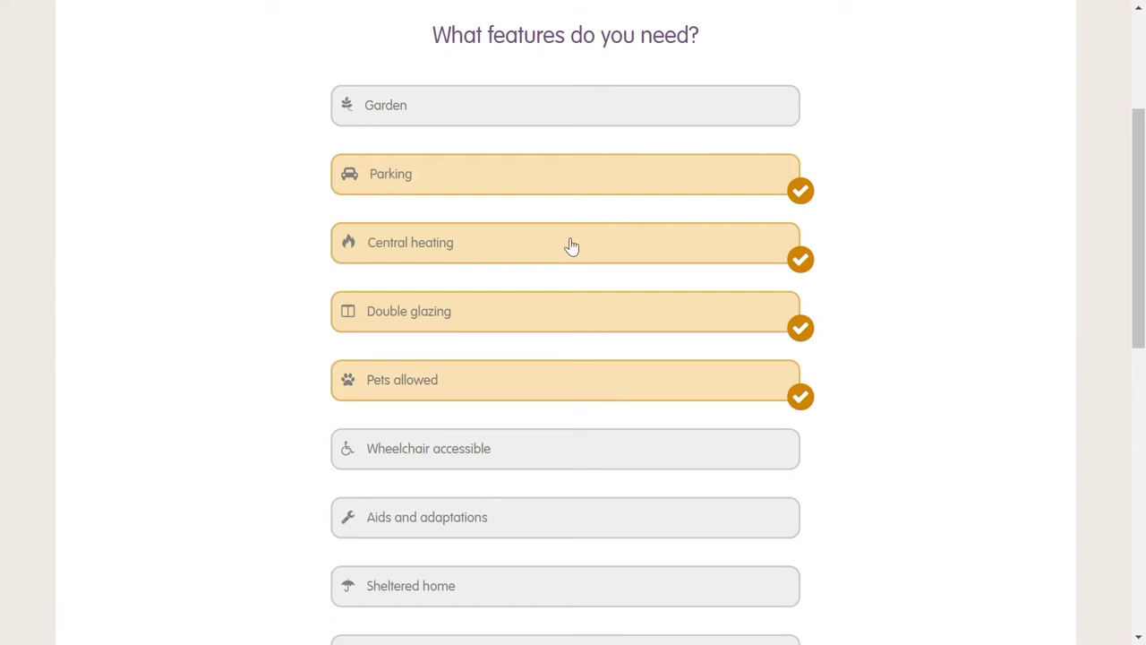
{"action": "left_click", "coordinate": [545, 314]}
{"action": "scroll", "coordinate": [545, 315], "scroll_direction": "down", "scroll_amount": 7}
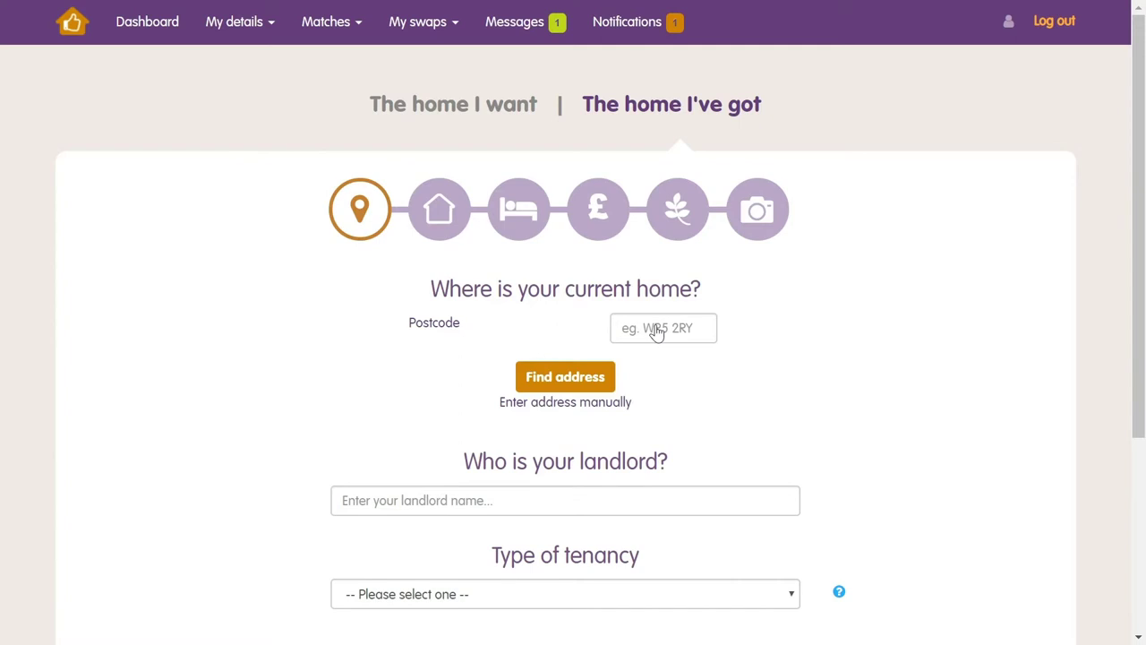
Look up the current home's postcode and select the Housing Partners Ltd address
{"action": "left_click", "coordinate": [656, 330]}
{"action": "type", "text": "WR5"}
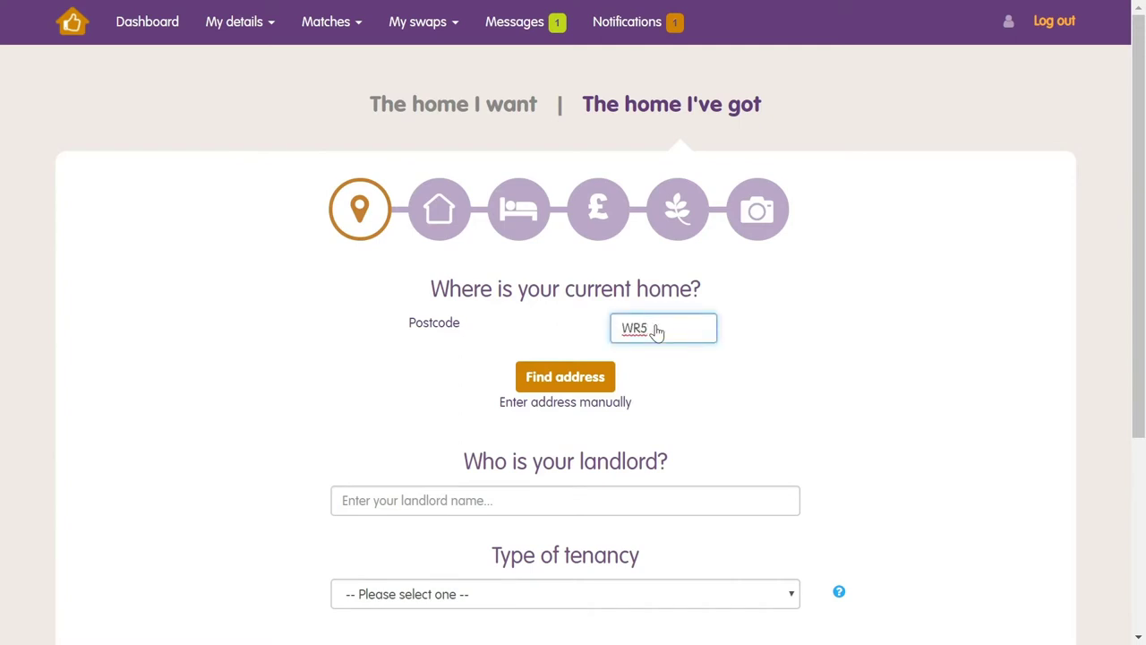
{"action": "type", "text": " 2RY"}
{"action": "left_click", "coordinate": [566, 375]}
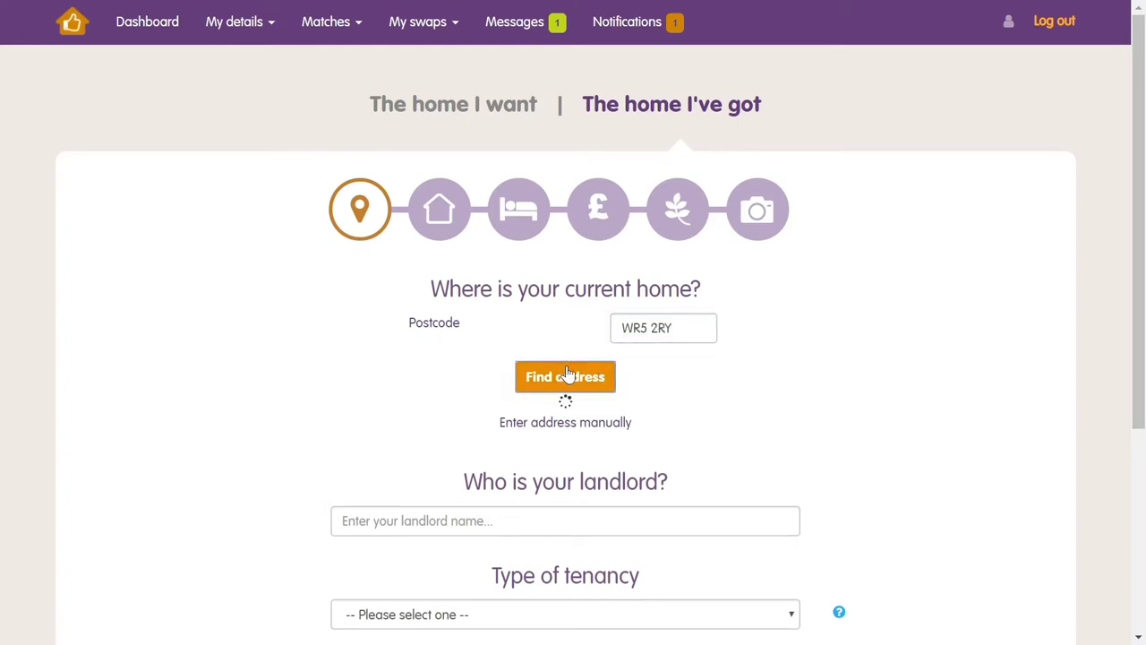
{"action": "left_click", "coordinate": [591, 427]}
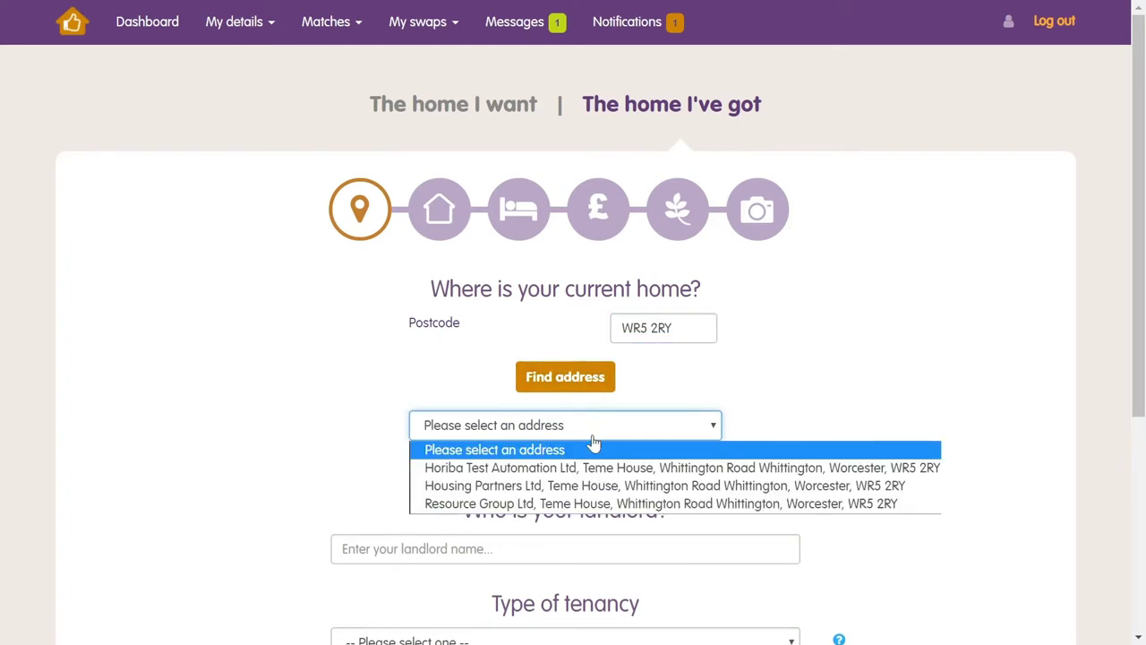
{"action": "left_click", "coordinate": [582, 485]}
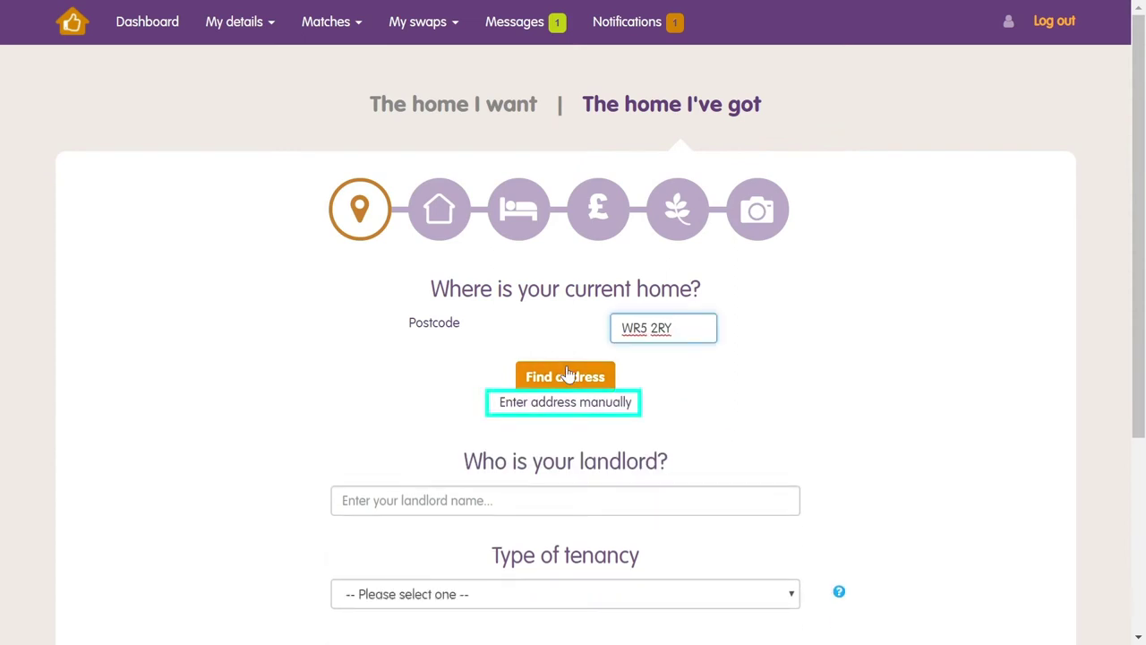
{"action": "left_click", "coordinate": [577, 473]}
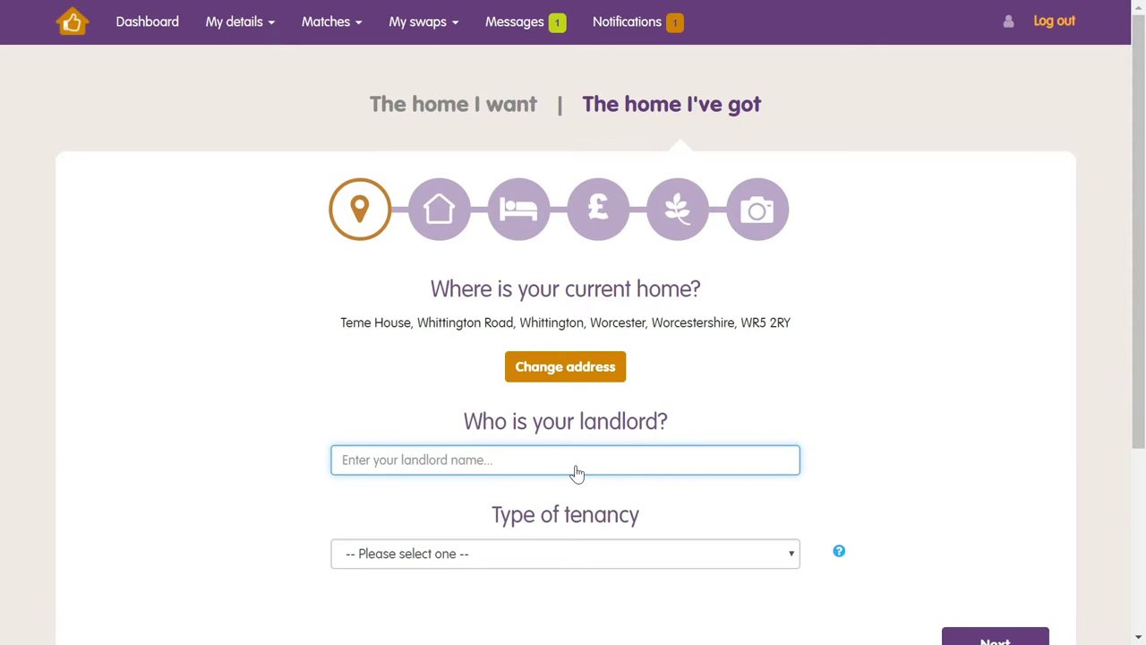
Choose Wolverhampton Homes as landlord and Fixed term as tenancy type, then save
{"action": "type", "text": "Wolve"}
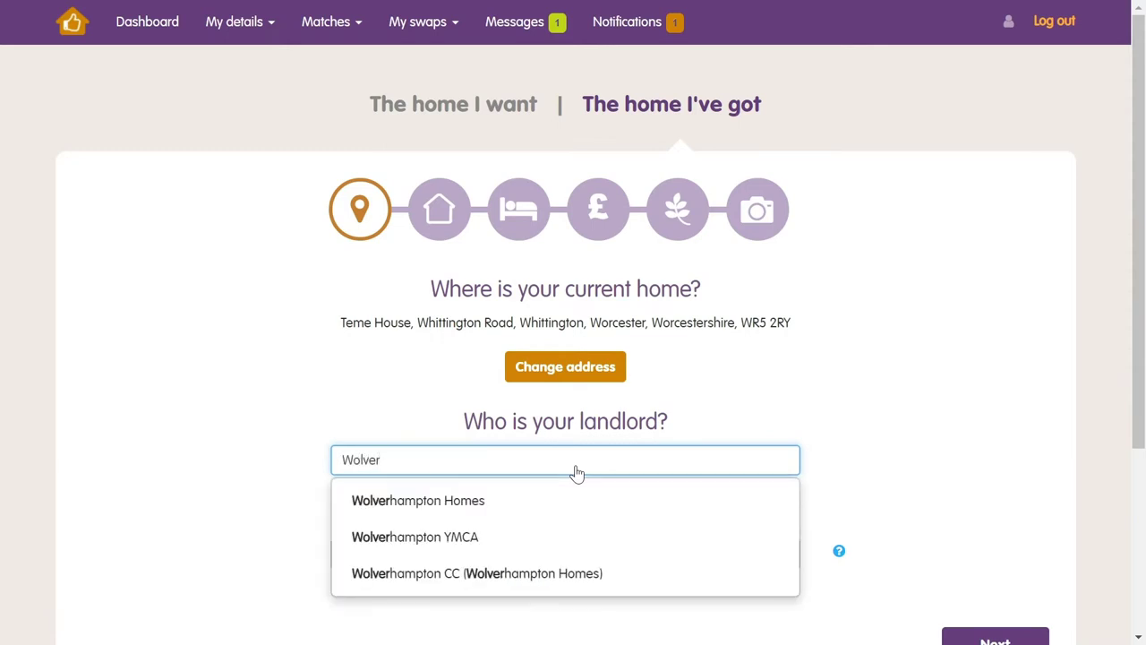
{"action": "type", "text": "r"}
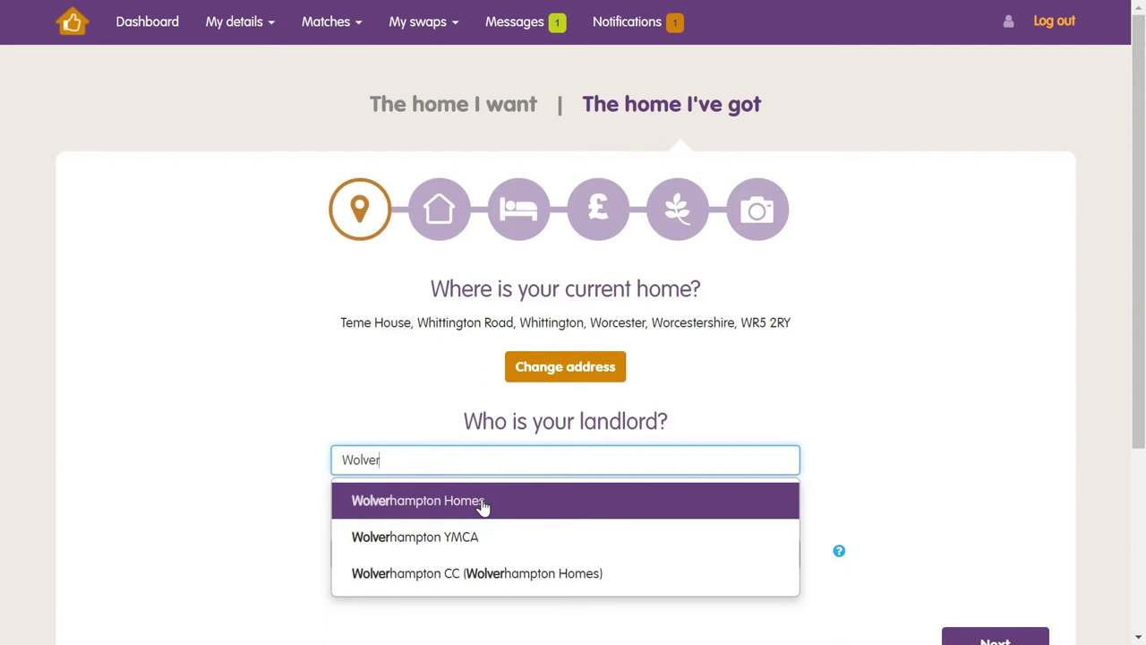
{"action": "left_click", "coordinate": [483, 507]}
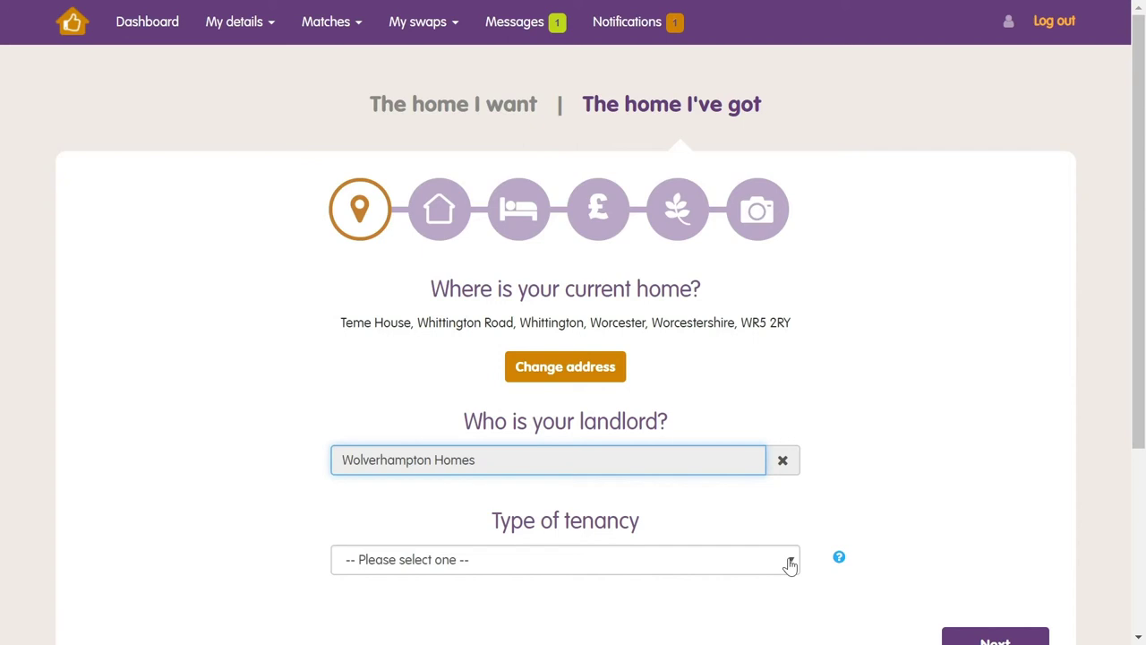
{"action": "left_click", "coordinate": [789, 564]}
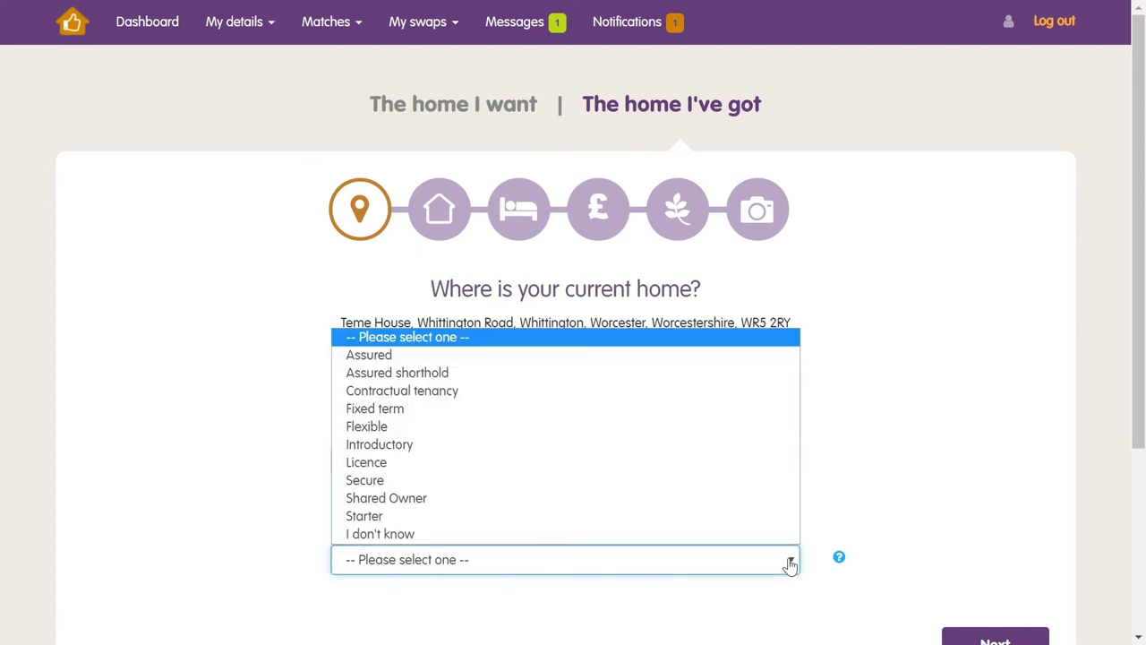
{"action": "left_click", "coordinate": [628, 409]}
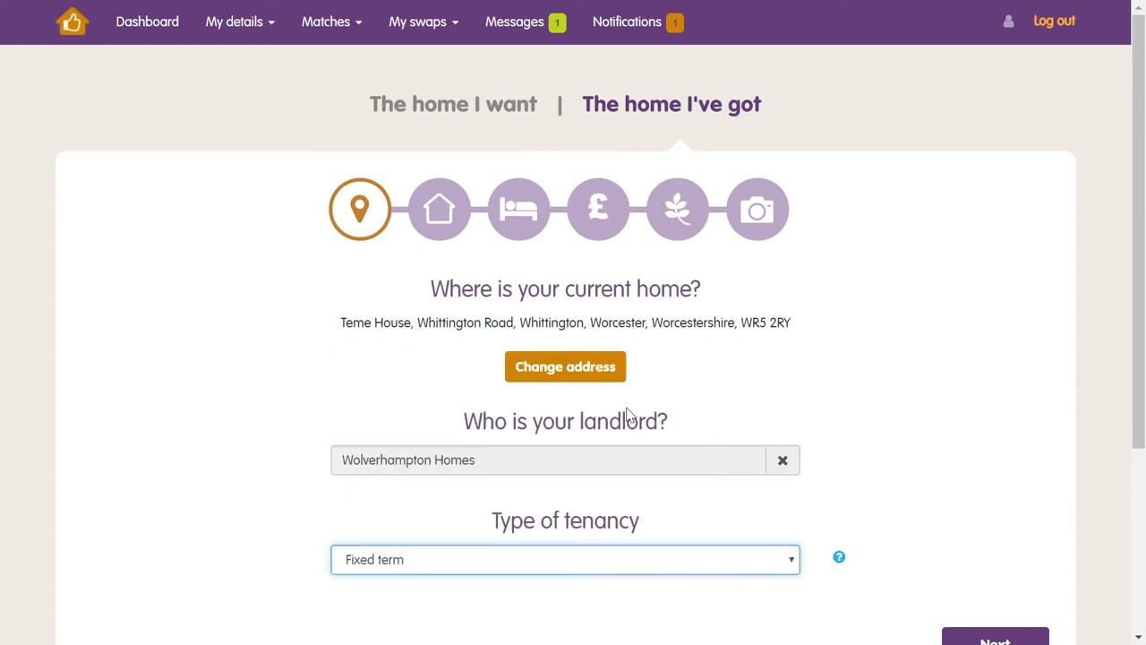
{"action": "left_click", "coordinate": [988, 637]}
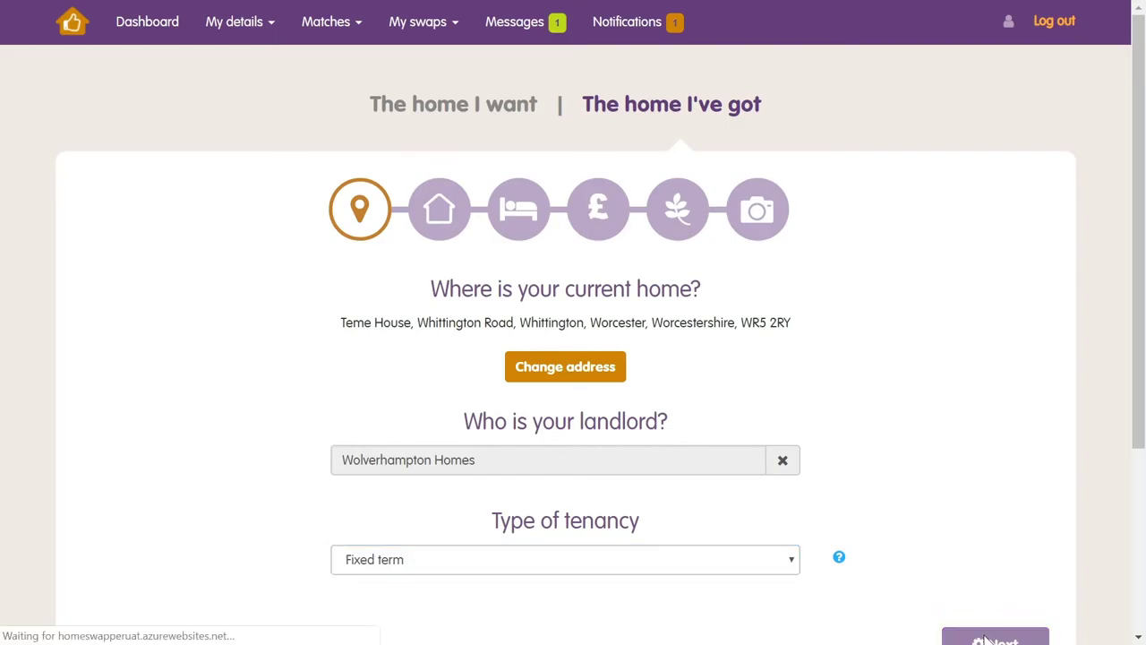
Accept the semi-detached house type and record 2 bedrooms for the current home
{"action": "left_click_drag", "start_coordinate": [1129, 284], "coordinate": [1130, 466]}
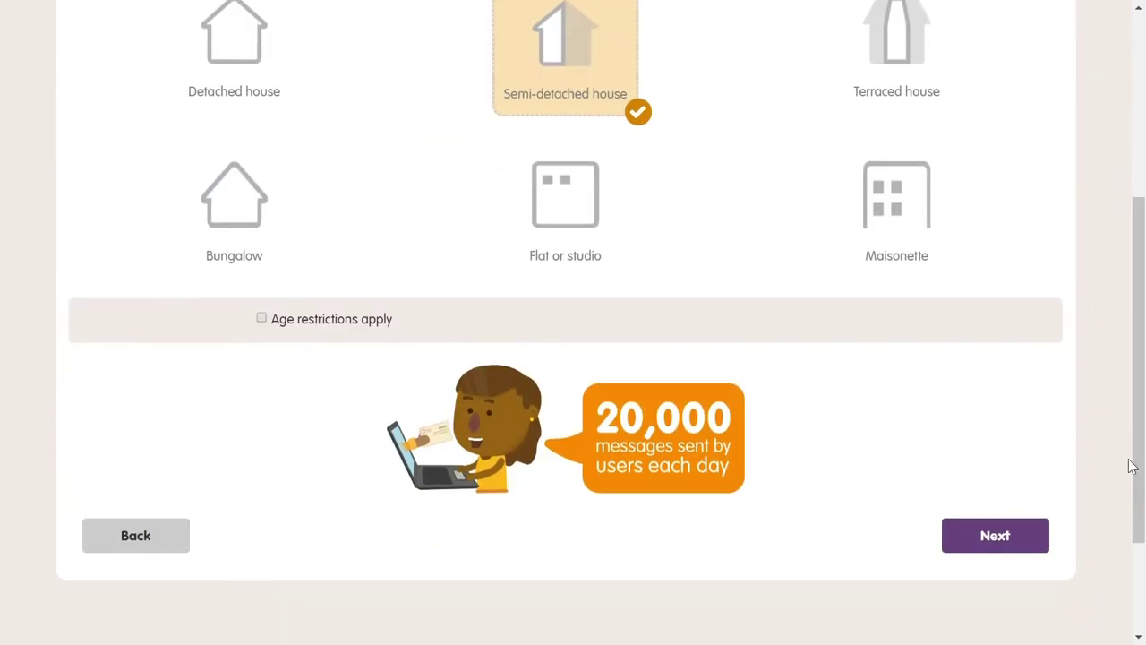
{"action": "left_click", "coordinate": [994, 539]}
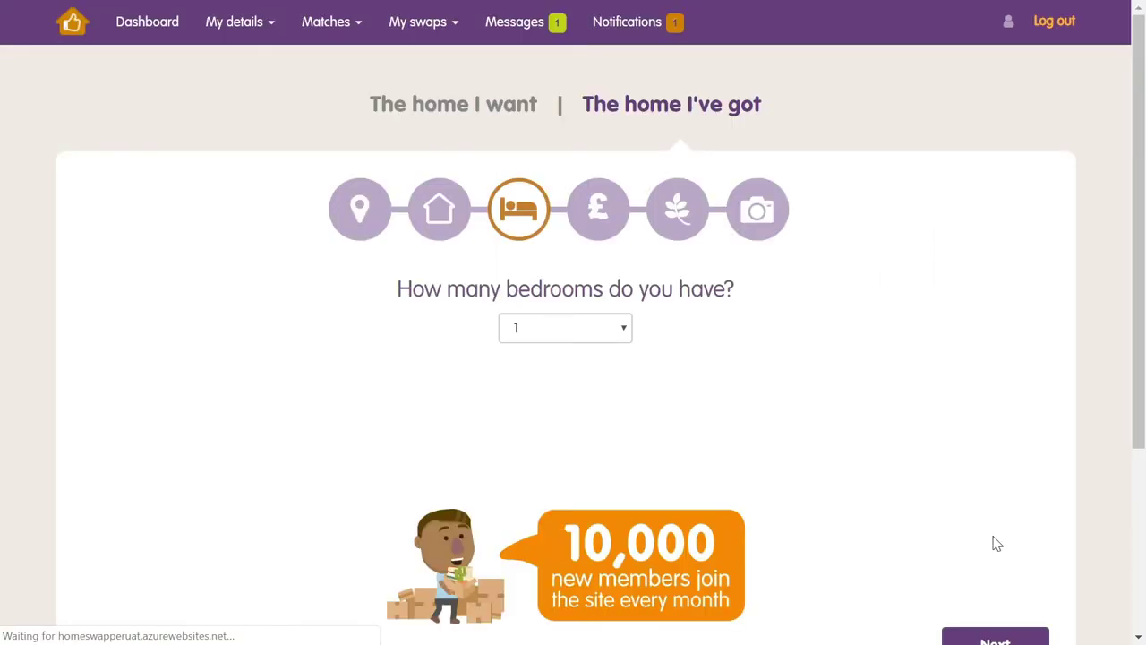
{"action": "left_click", "coordinate": [624, 333]}
{"action": "left_click", "coordinate": [584, 396]}
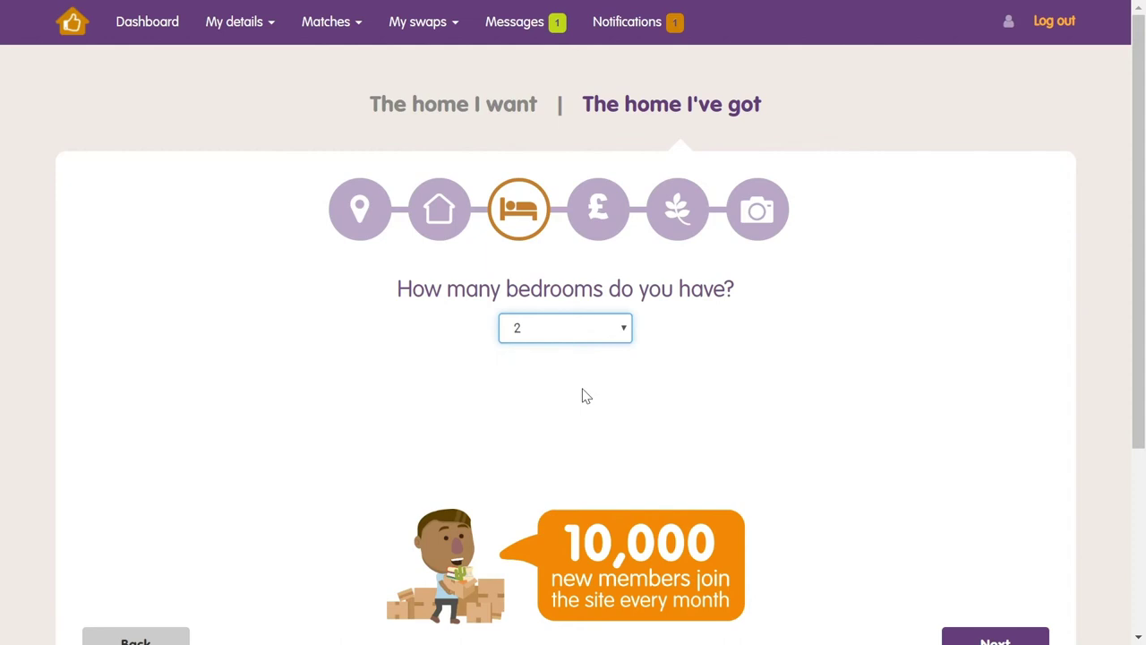
{"action": "scroll", "coordinate": [1141, 262], "scroll_direction": "down", "scroll_amount": 3}
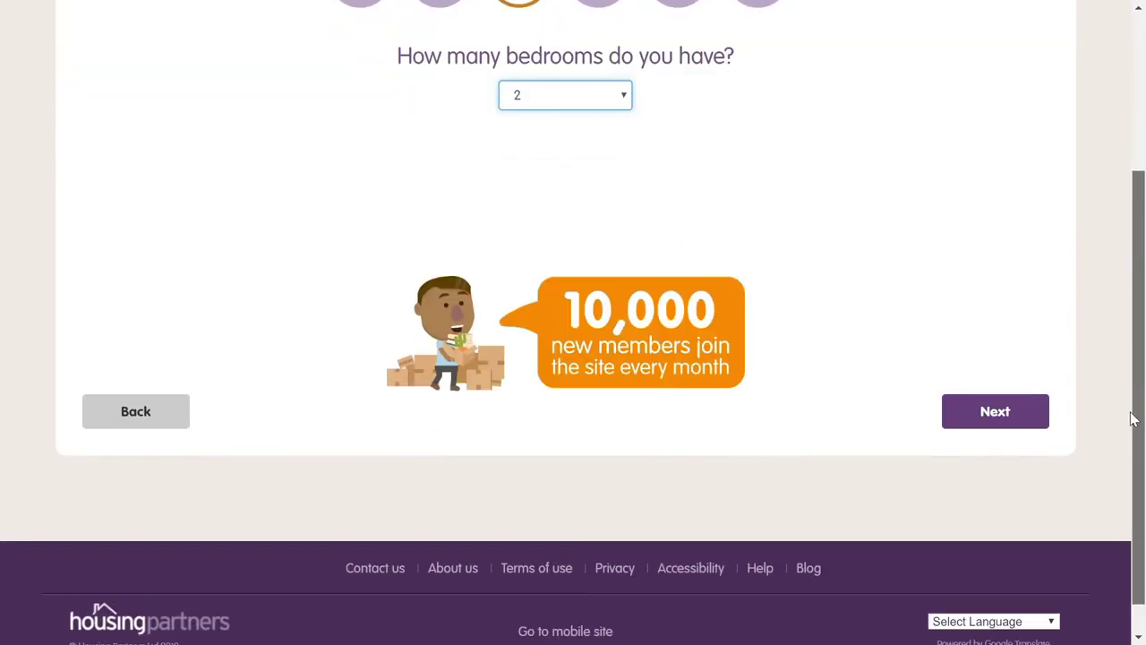
{"action": "left_click", "coordinate": [1002, 419]}
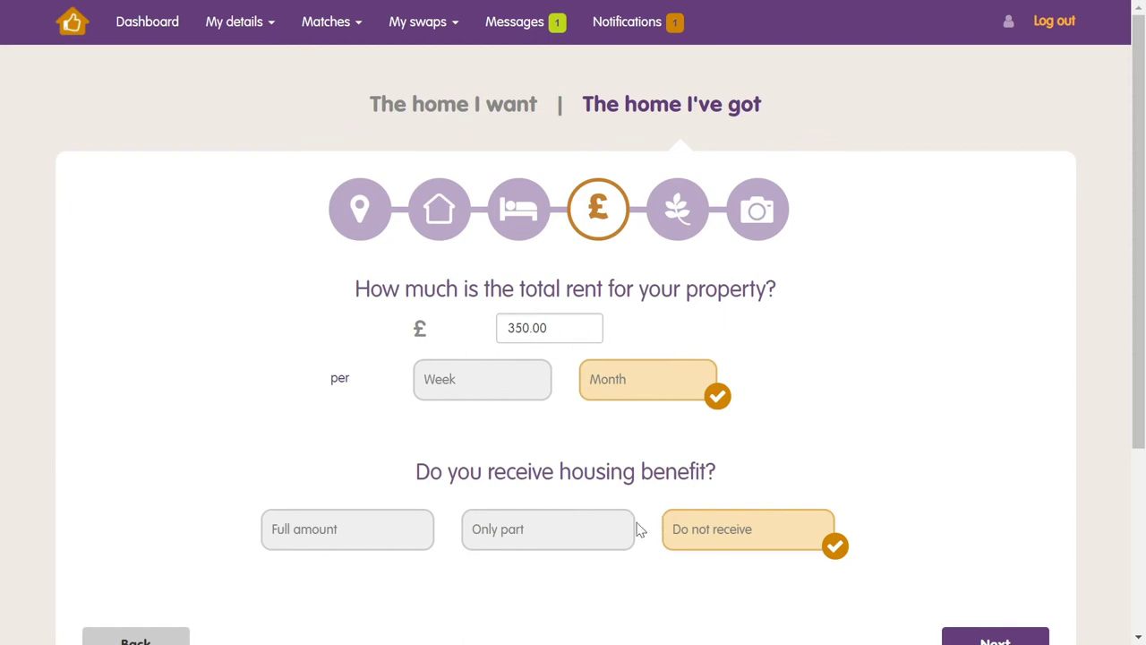
Set the monthly rent to £450.00, with housing benefit covering only part of it
{"action": "left_click", "coordinate": [533, 544]}
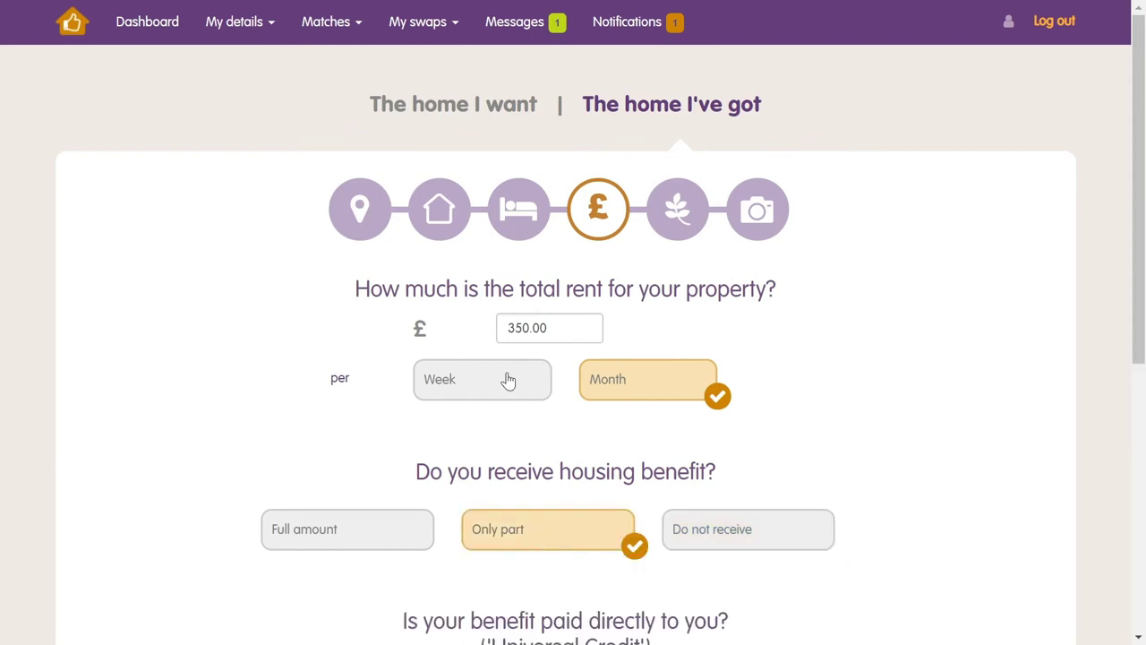
{"action": "left_click", "coordinate": [526, 335]}
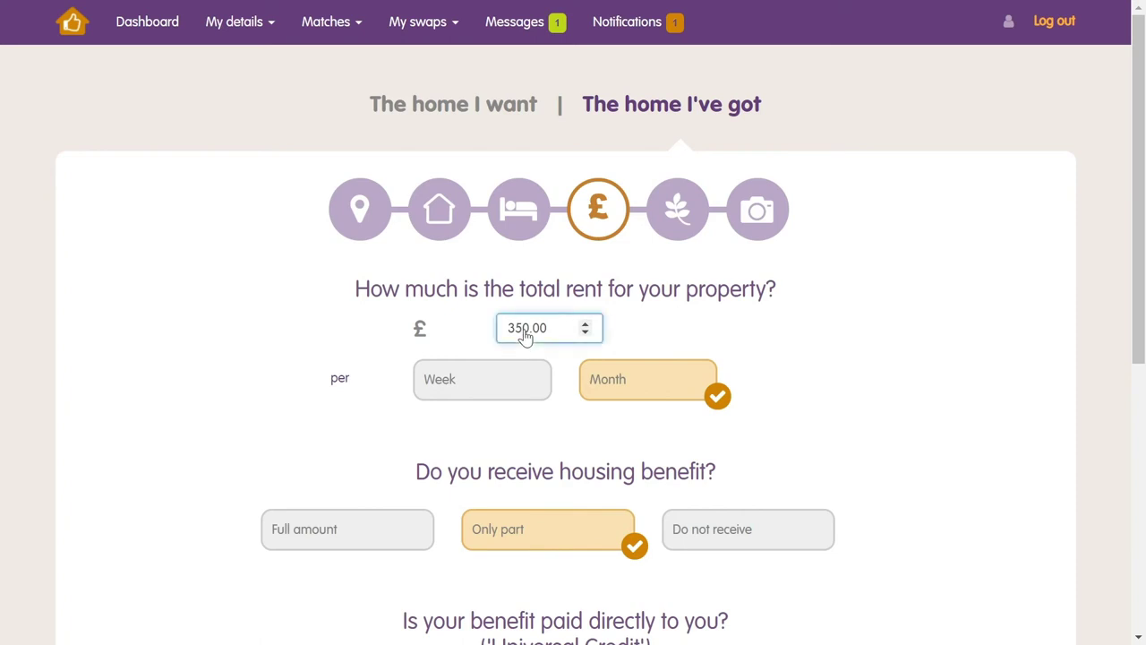
{"action": "double_click", "coordinate": [526, 336]}
{"action": "type", "text": "450.00"}
{"action": "left_click", "coordinate": [583, 376]}
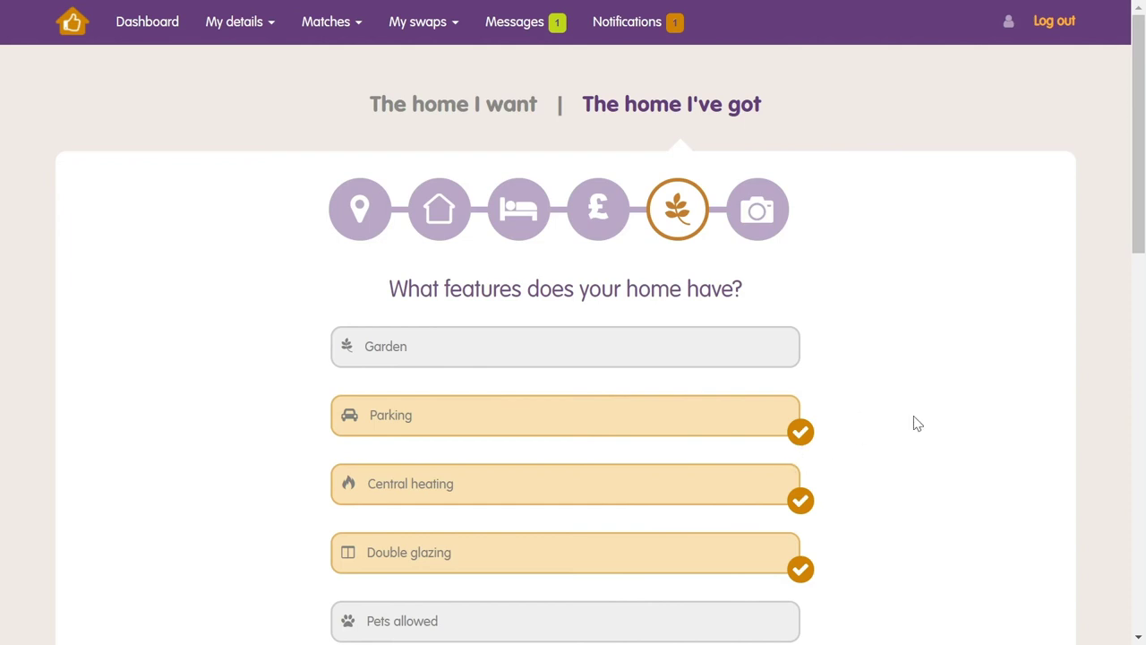
Save the Parking, Central heating and Double glazing features and move on to photos
{"action": "scroll", "coordinate": [917, 422], "scroll_direction": "down", "scroll_amount": 6}
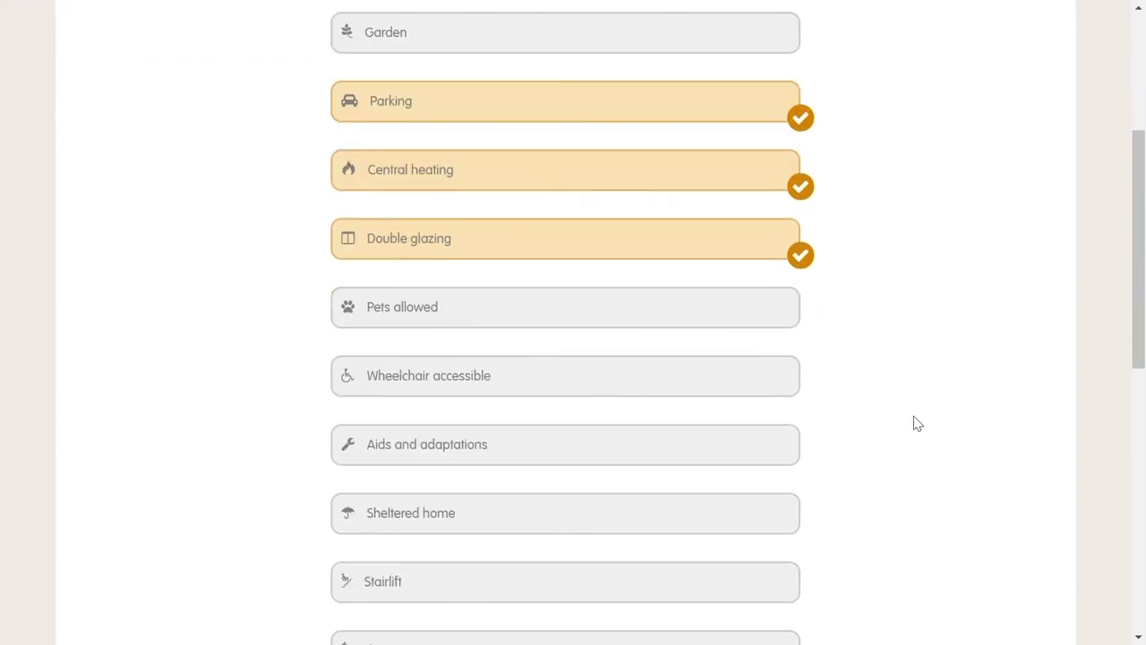
{"action": "scroll", "coordinate": [916, 423], "scroll_direction": "down", "scroll_amount": 5}
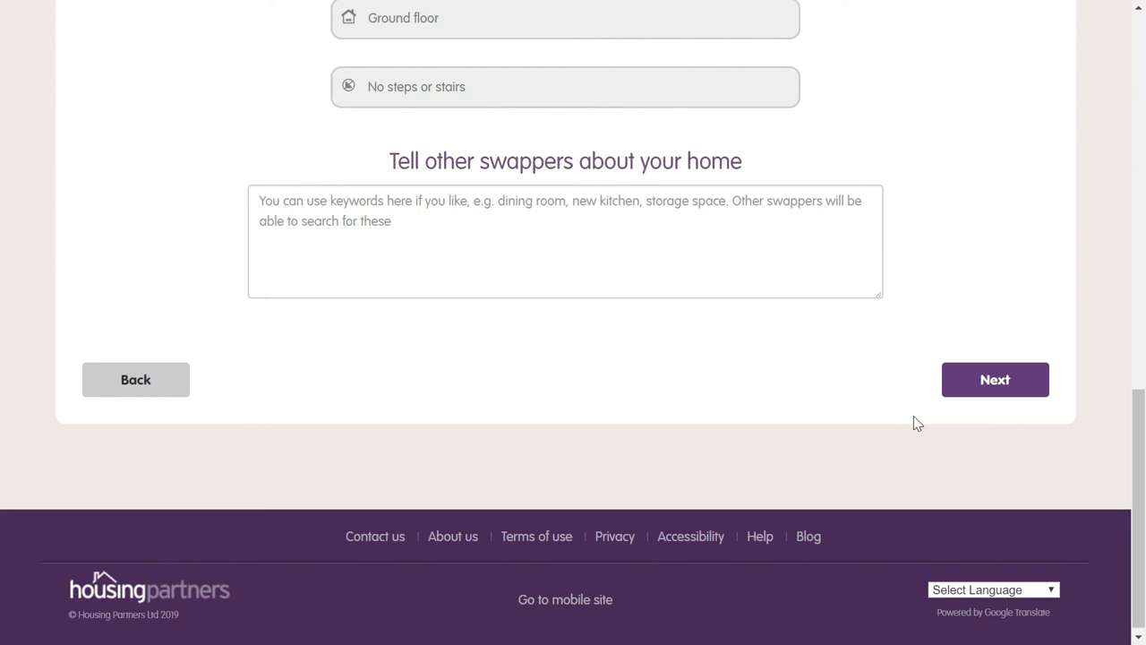
{"action": "left_click", "coordinate": [995, 383]}
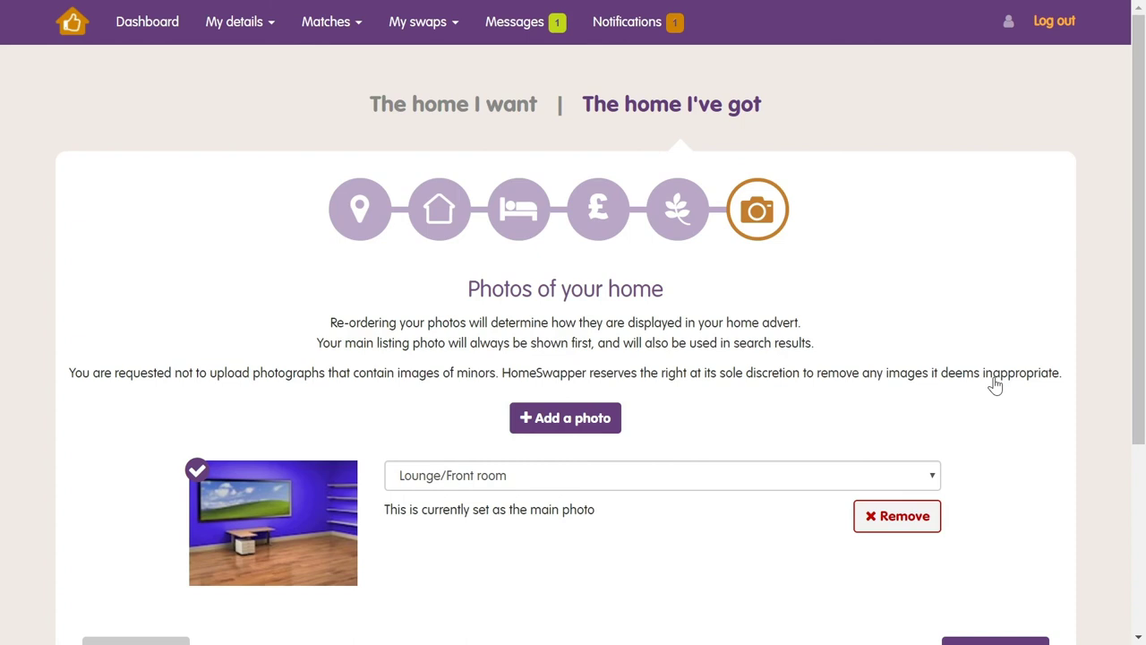
Scroll down the photos step to see the Lounge/Front room main photo and Back/Next buttons
{"action": "scroll", "coordinate": [994, 385], "scroll_direction": "down", "scroll_amount": 3}
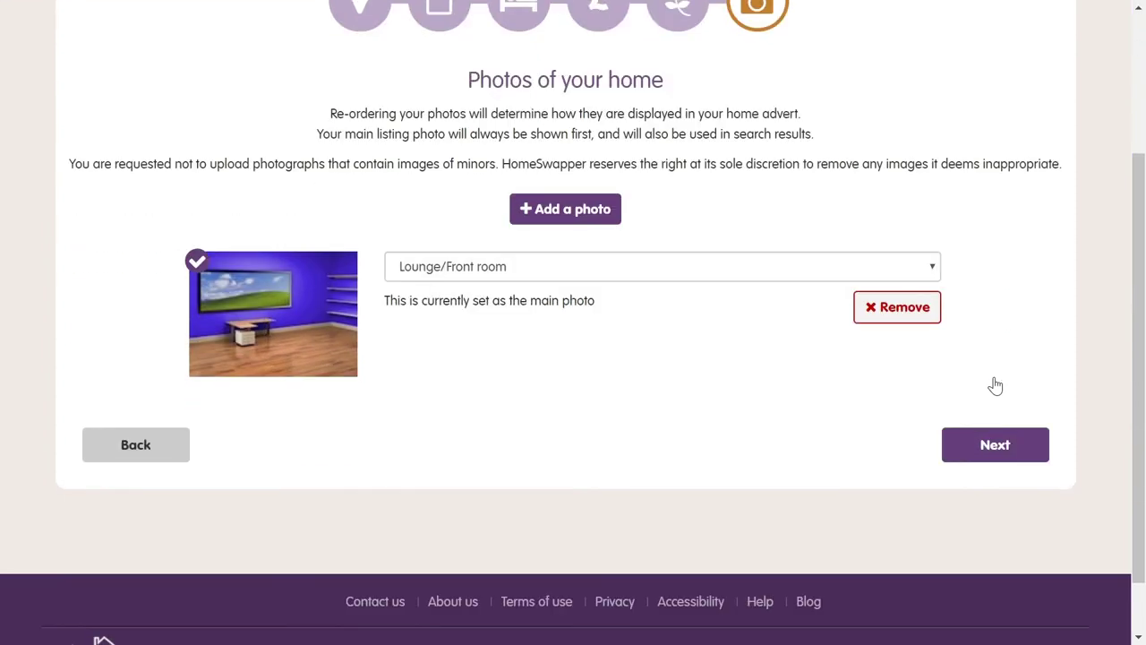